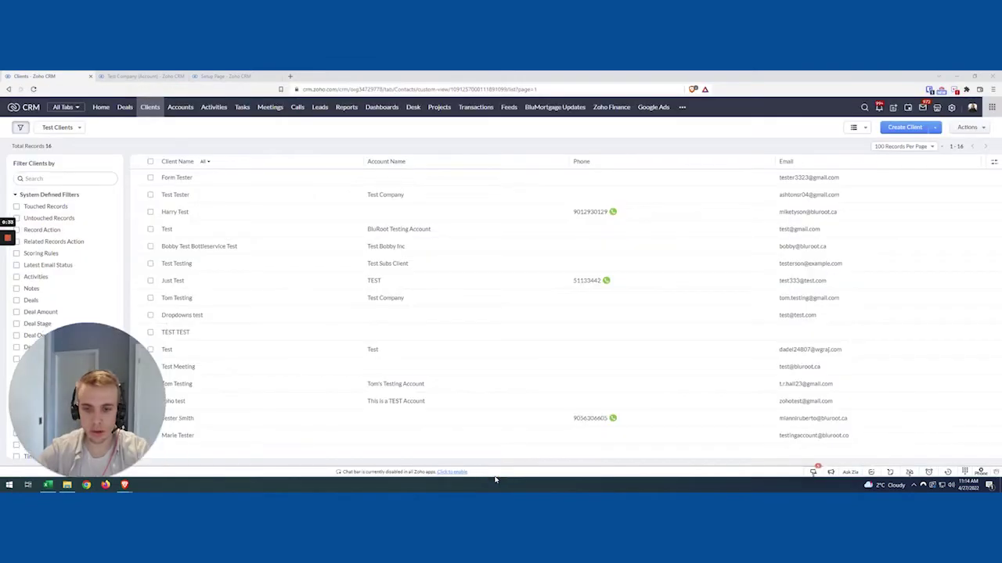
{"action": "left_click_drag", "start_coordinate": [79, 454], "coordinate": [516, 210]}
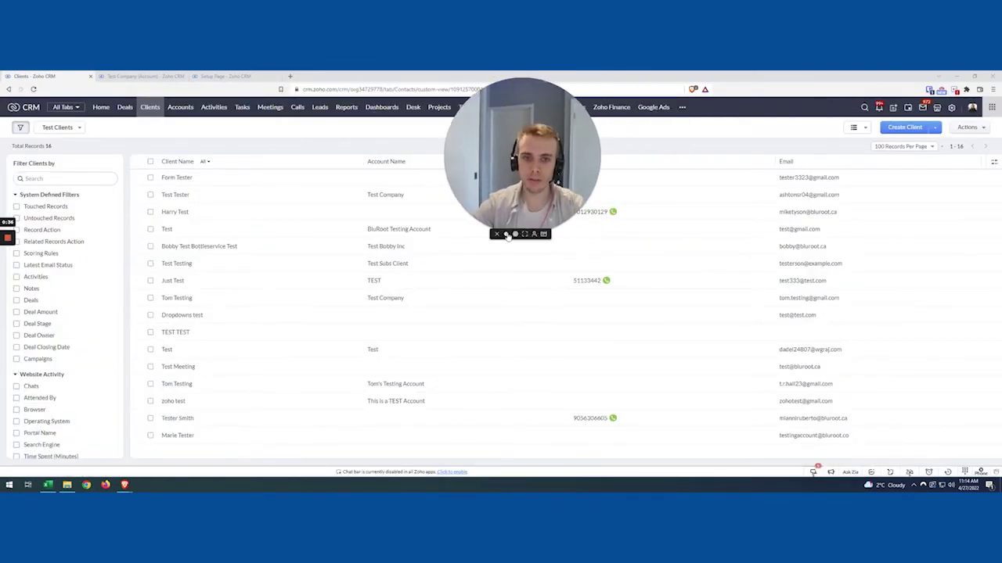
{"action": "left_click", "coordinate": [506, 234]}
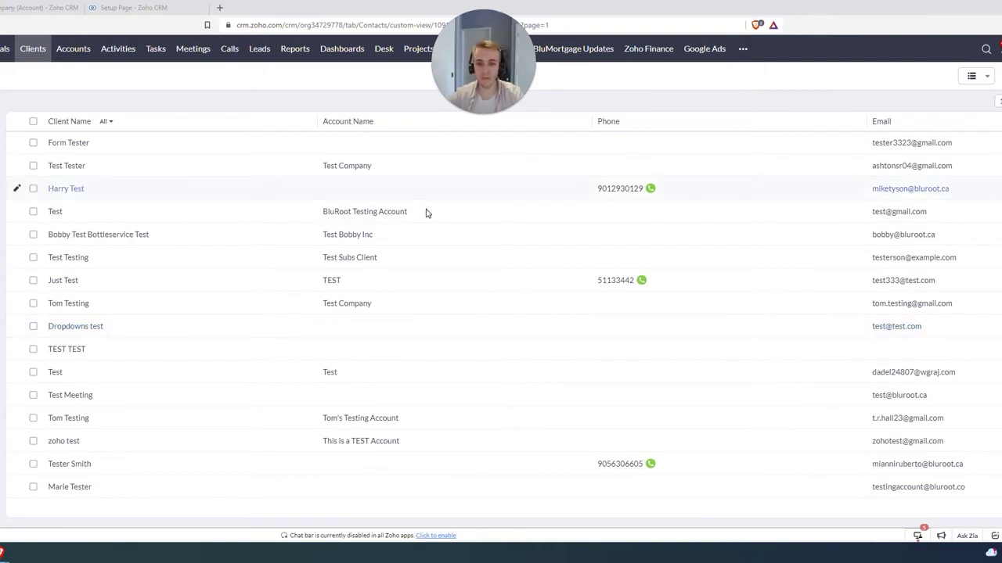
Open the Test Company account and review its linked clients in the overview and in the Clients related list.
{"action": "left_click", "coordinate": [31, 7]}
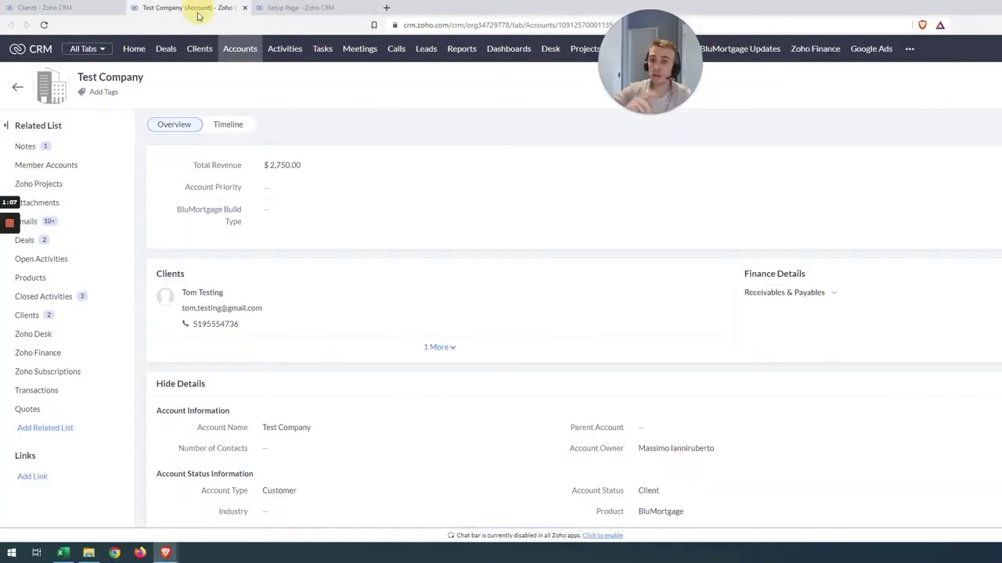
{"action": "left_click", "coordinate": [440, 346]}
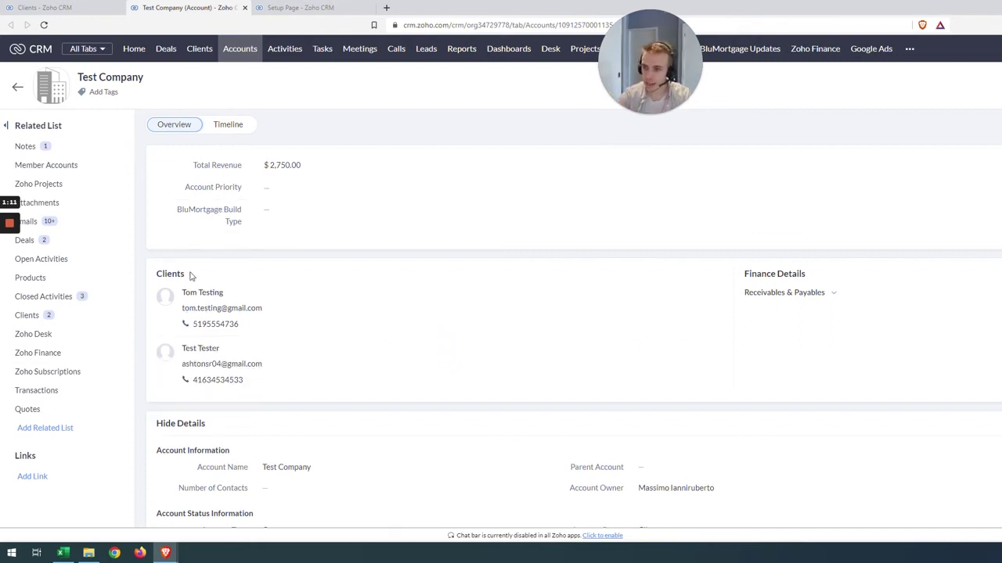
{"action": "left_click", "coordinate": [36, 315]}
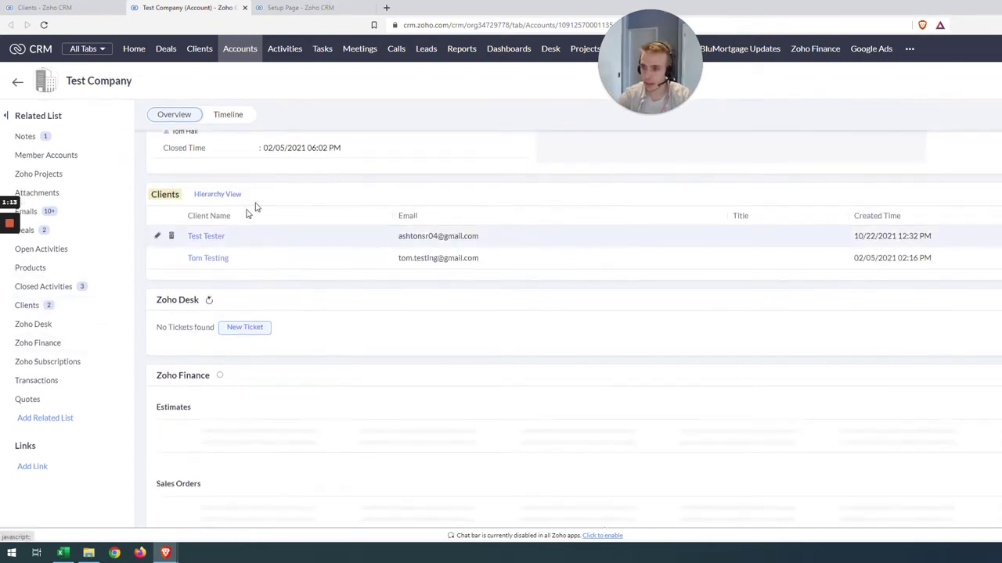
{"action": "scroll", "coordinate": [317, 333], "scroll_direction": "up", "scroll_amount": 3}
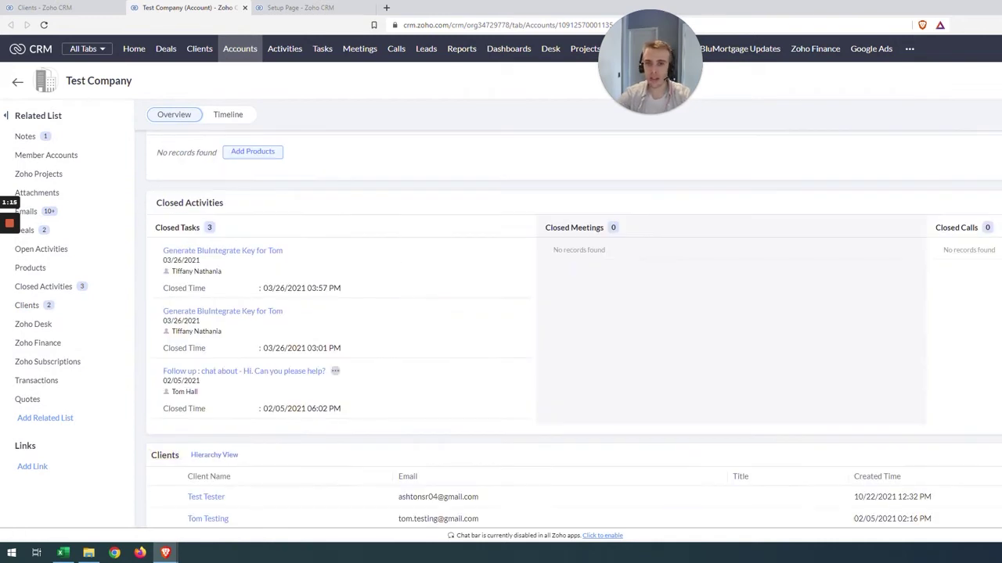
{"action": "scroll", "coordinate": [329, 391], "scroll_direction": "down", "scroll_amount": 1}
{"action": "scroll", "coordinate": [329, 391], "scroll_direction": "up", "scroll_amount": 15}
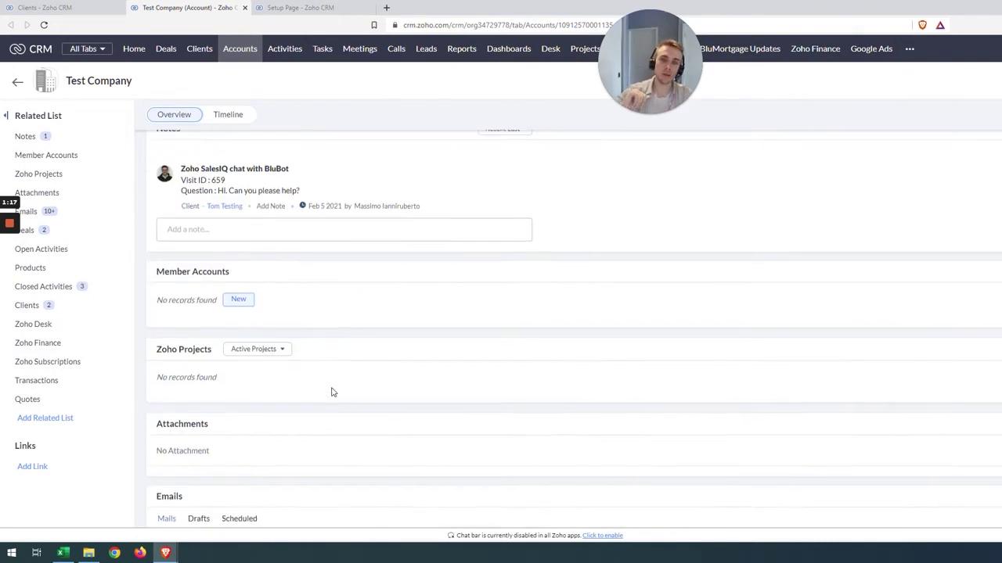
{"action": "scroll", "coordinate": [329, 383], "scroll_direction": "up", "scroll_amount": 15}
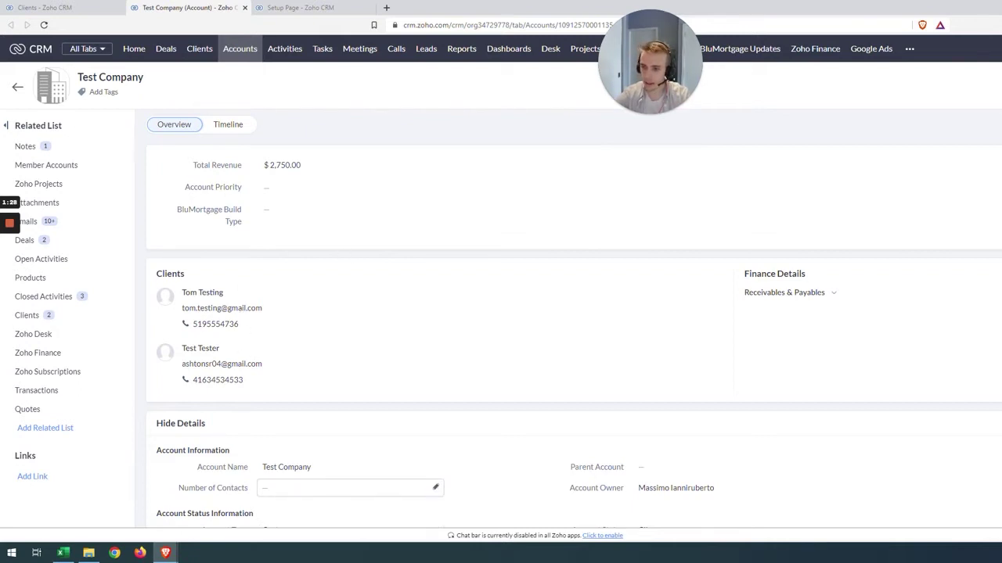
{"action": "left_click_drag", "start_coordinate": [180, 486], "coordinate": [253, 487]}
{"action": "left_click", "coordinate": [231, 489]}
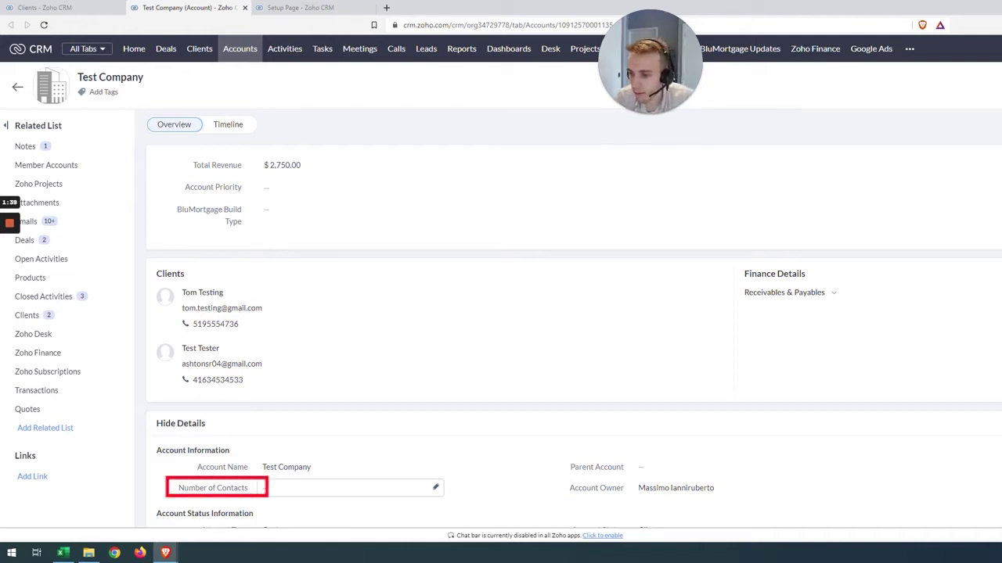
{"action": "left_click_drag", "start_coordinate": [249, 491], "coordinate": [167, 490]}
{"action": "left_click", "coordinate": [162, 491]}
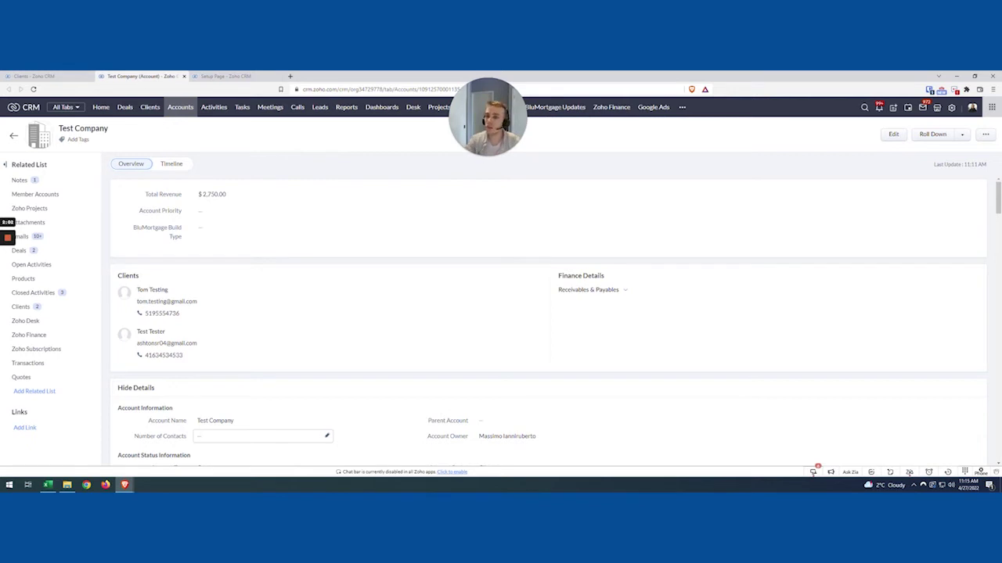
Set the Sample Workflow rule in the CRM setup to execute on client edits when Account Name is modified to any value.
{"action": "key", "text": "ctrl+Tab"}
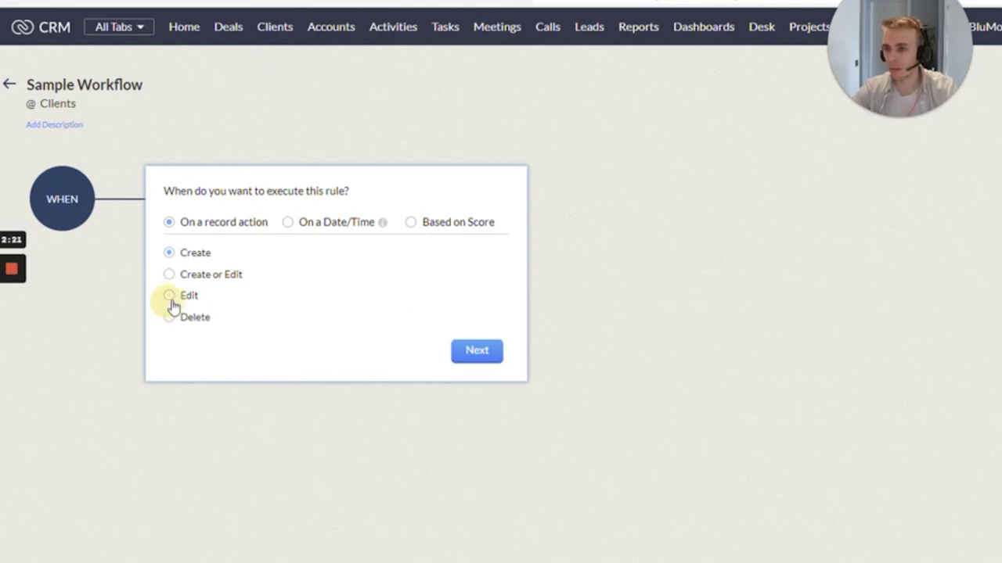
{"action": "left_click", "coordinate": [172, 299]}
{"action": "left_click", "coordinate": [243, 400]}
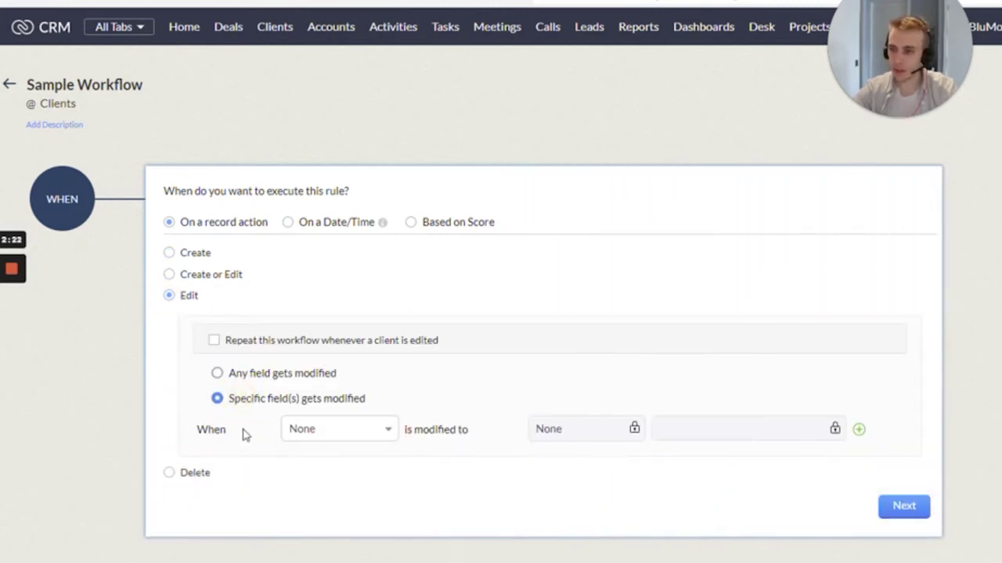
{"action": "left_click", "coordinate": [311, 435]}
{"action": "type", "text": "acc"}
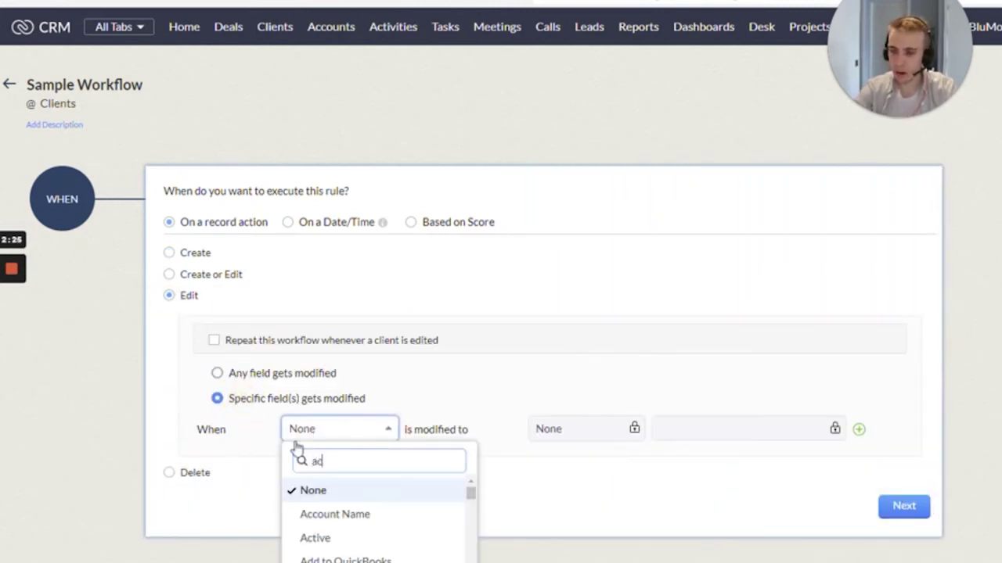
{"action": "left_click", "coordinate": [321, 493]}
{"action": "left_click", "coordinate": [611, 430]}
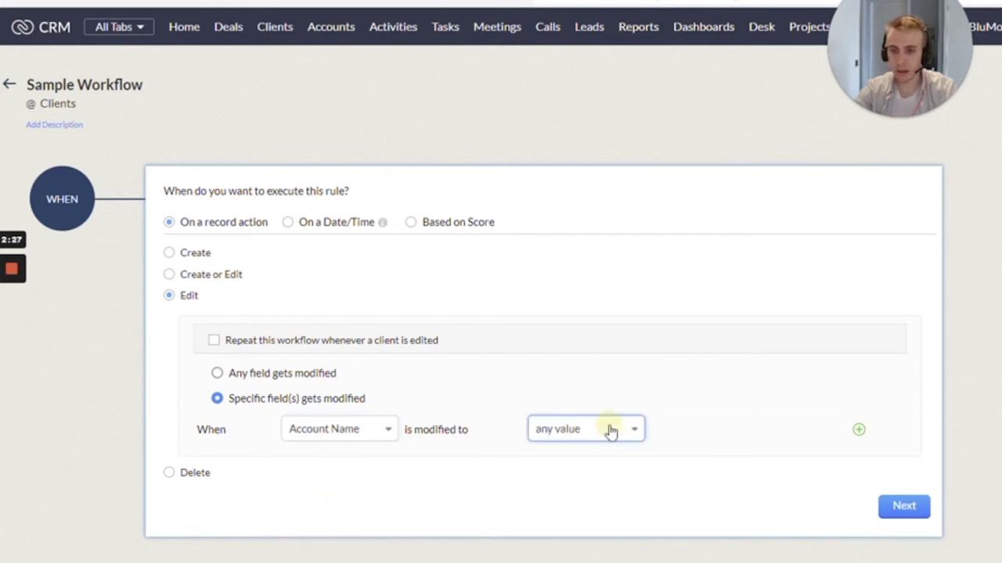
{"action": "left_click", "coordinate": [521, 491]}
{"action": "left_click", "coordinate": [903, 507]}
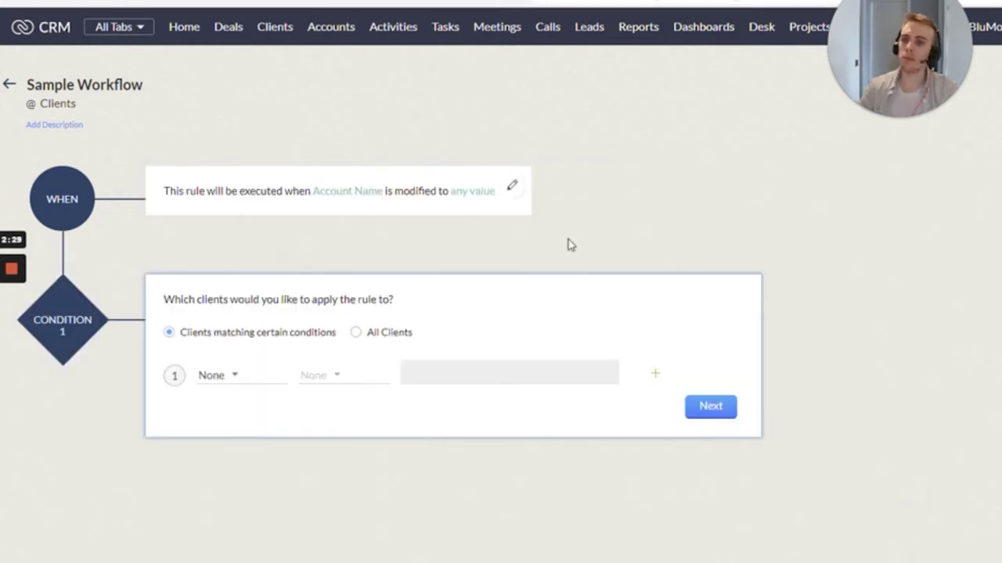
Apply Condition 1 of the workflow rule to all clients.
{"action": "left_click", "coordinate": [356, 332]}
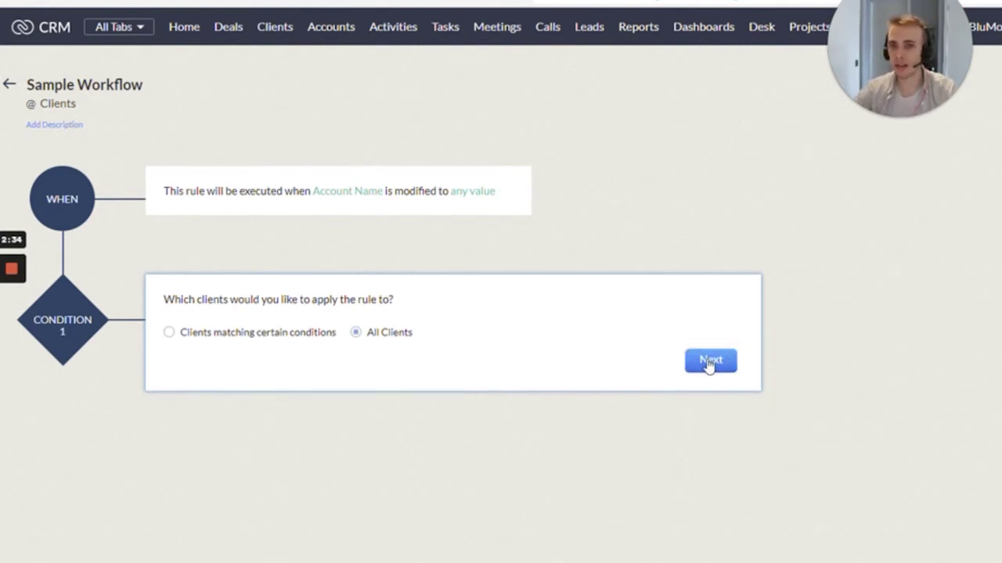
{"action": "left_click", "coordinate": [218, 340]}
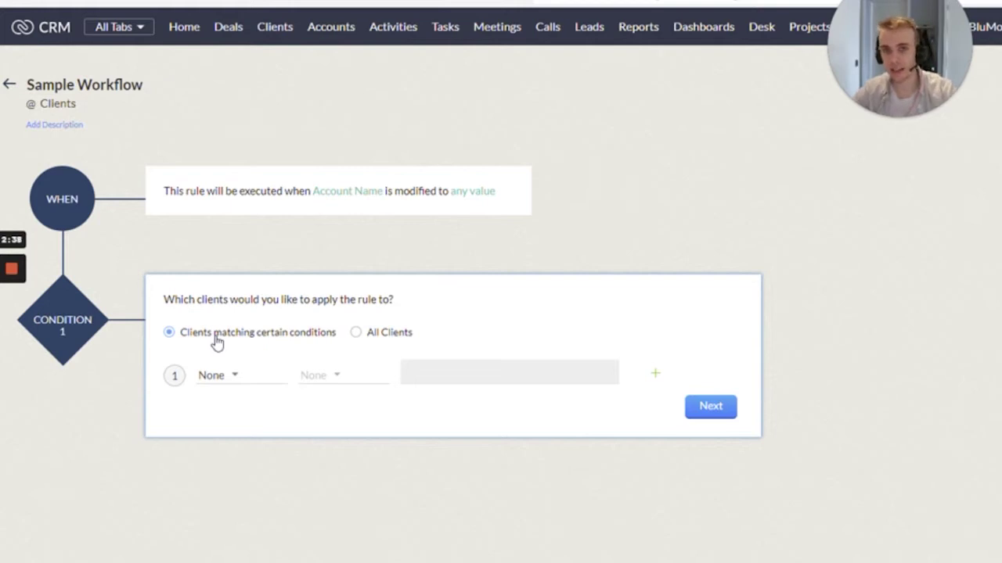
{"action": "left_click", "coordinate": [353, 335]}
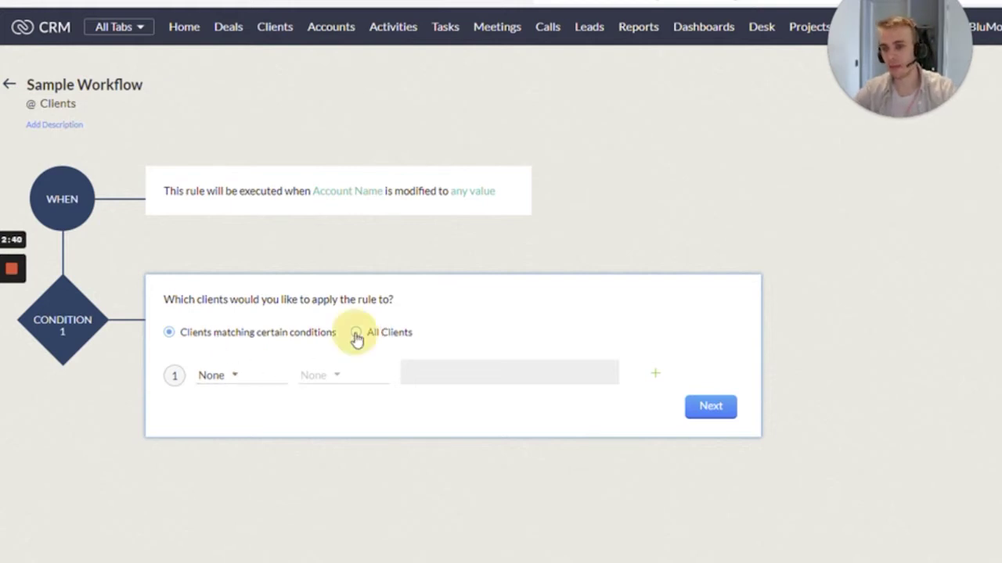
{"action": "left_click", "coordinate": [706, 359]}
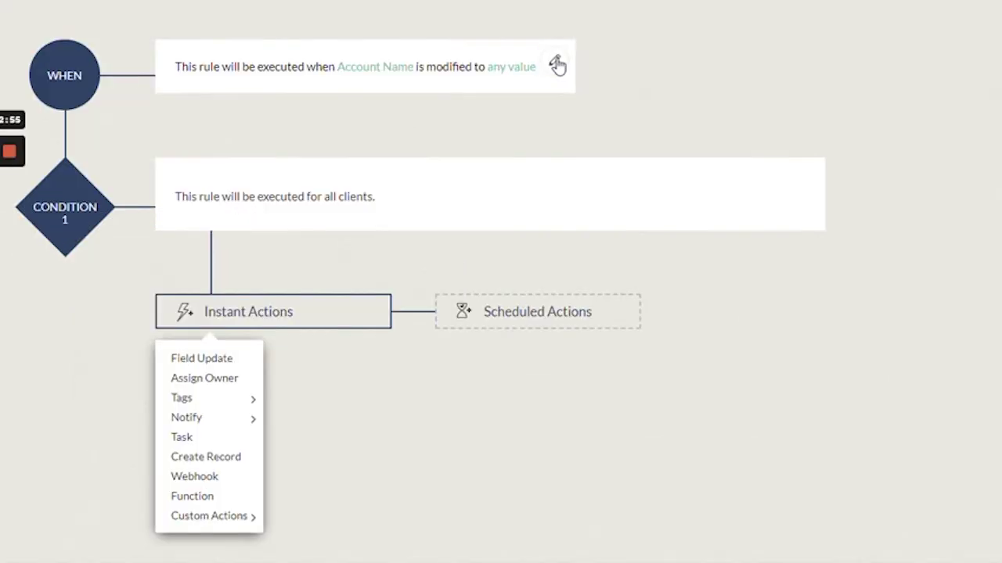
Edit the rule's trigger so that the workflow repeats whenever a client is edited.
{"action": "left_click", "coordinate": [277, 195]}
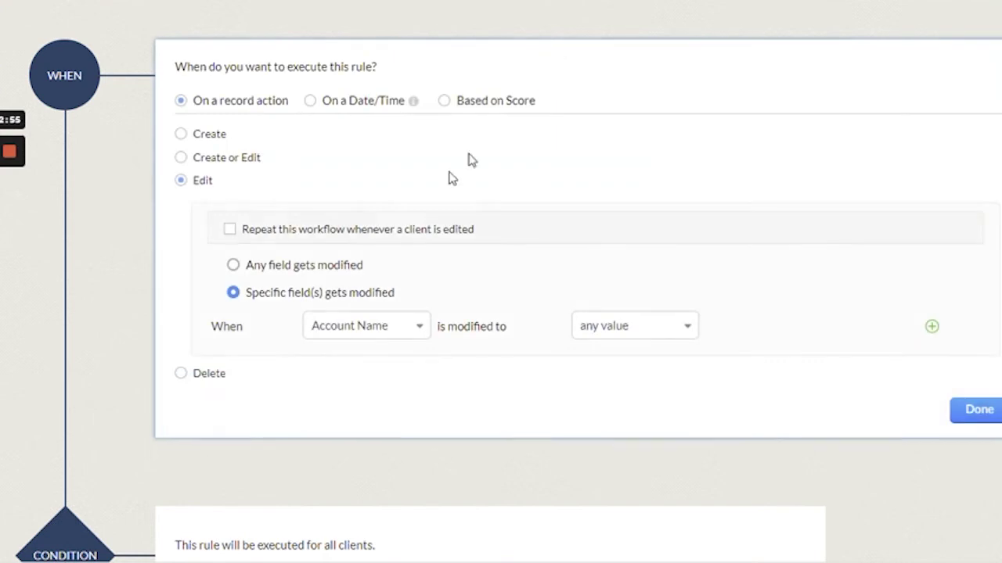
{"action": "left_click", "coordinate": [230, 230]}
{"action": "left_click", "coordinate": [977, 409]}
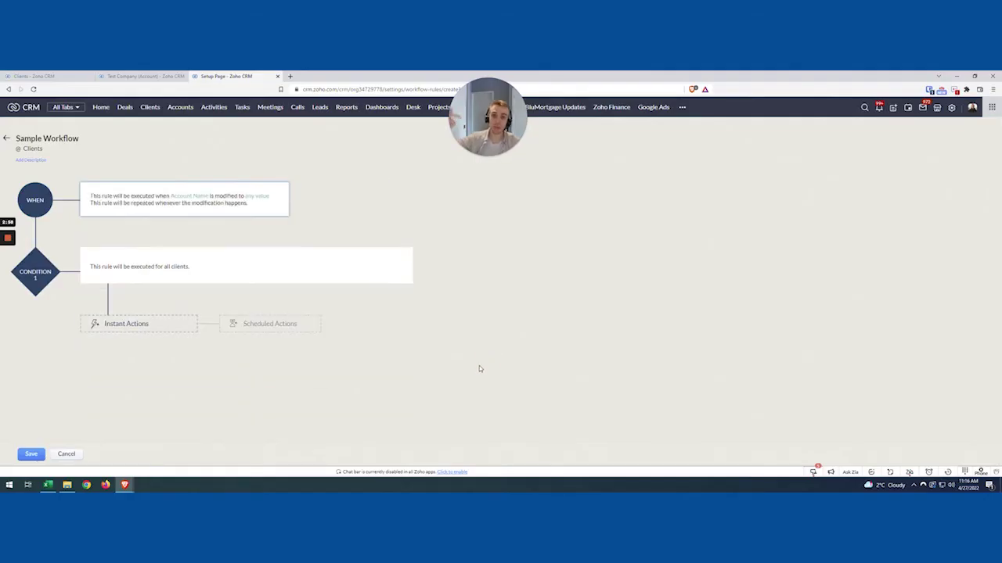
{"action": "left_click", "coordinate": [136, 329]}
{"action": "mouse_move", "coordinate": [141, 423]}
{"action": "left_click", "coordinate": [239, 424]}
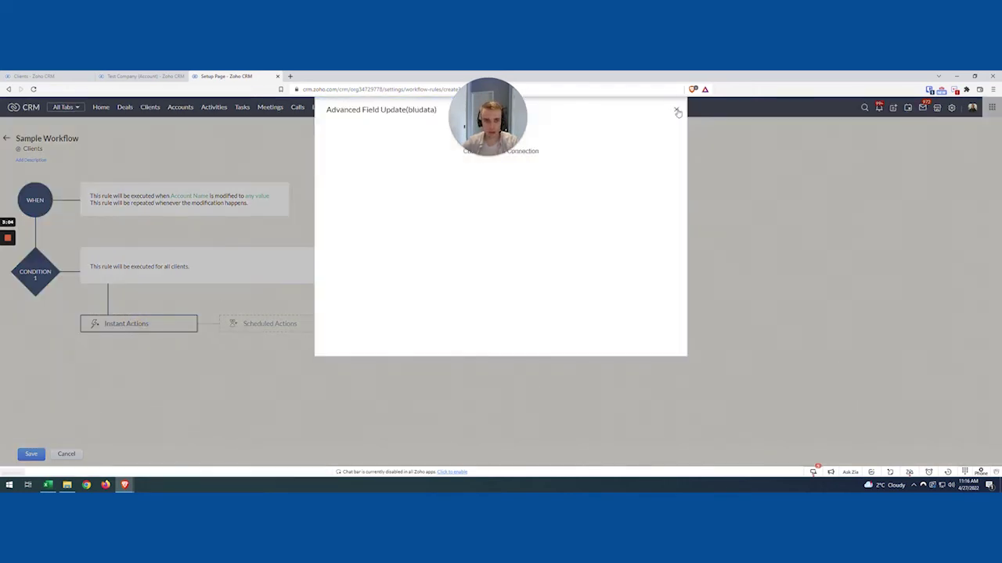
{"action": "left_click", "coordinate": [678, 112]}
Add an Advanced Field Update(bludata) instant action that uses the Aggregate Field to Lookup data flow.
{"action": "left_click", "coordinate": [152, 324]}
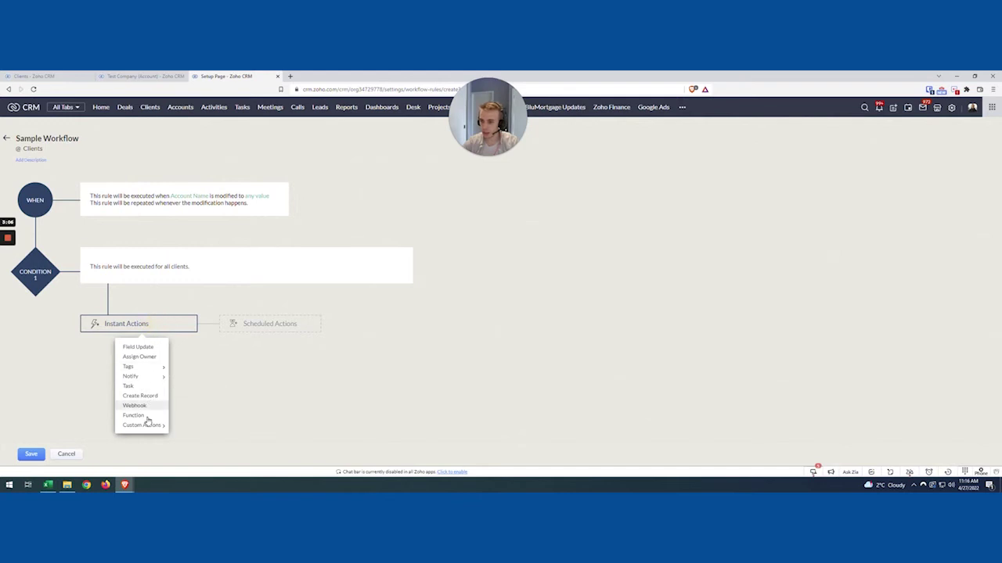
{"action": "mouse_move", "coordinate": [148, 427]}
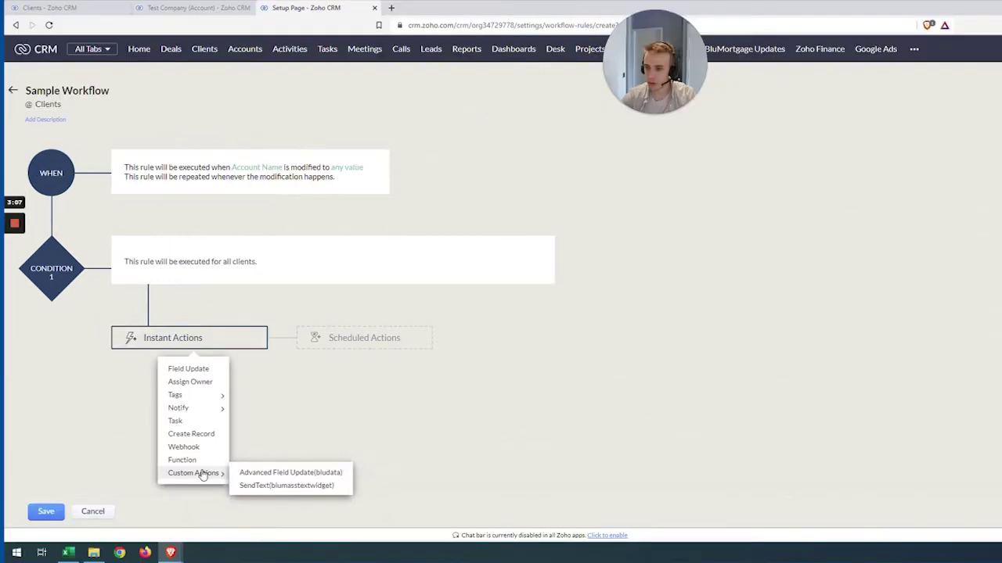
{"action": "left_click", "coordinate": [253, 474]}
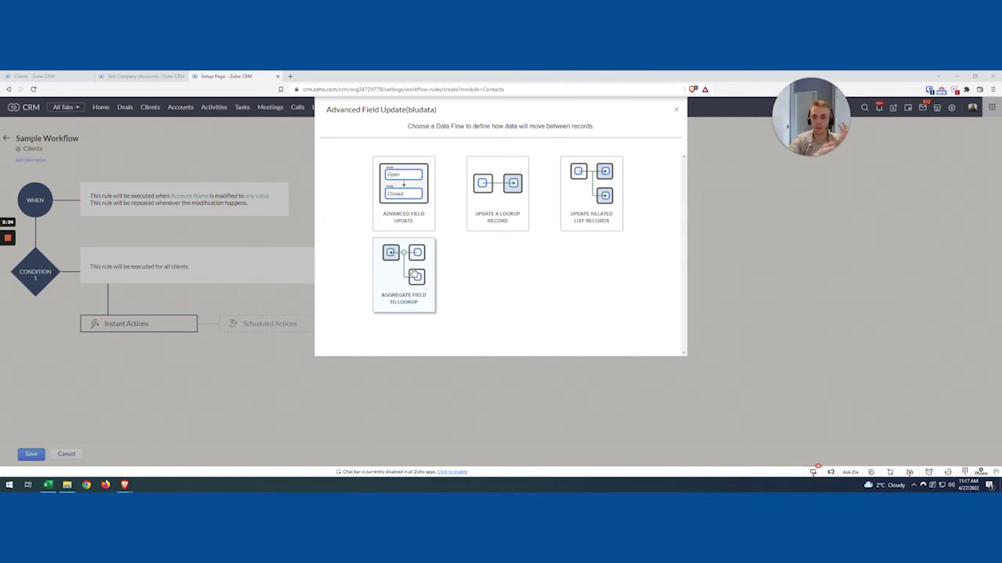
{"action": "left_click", "coordinate": [414, 273]}
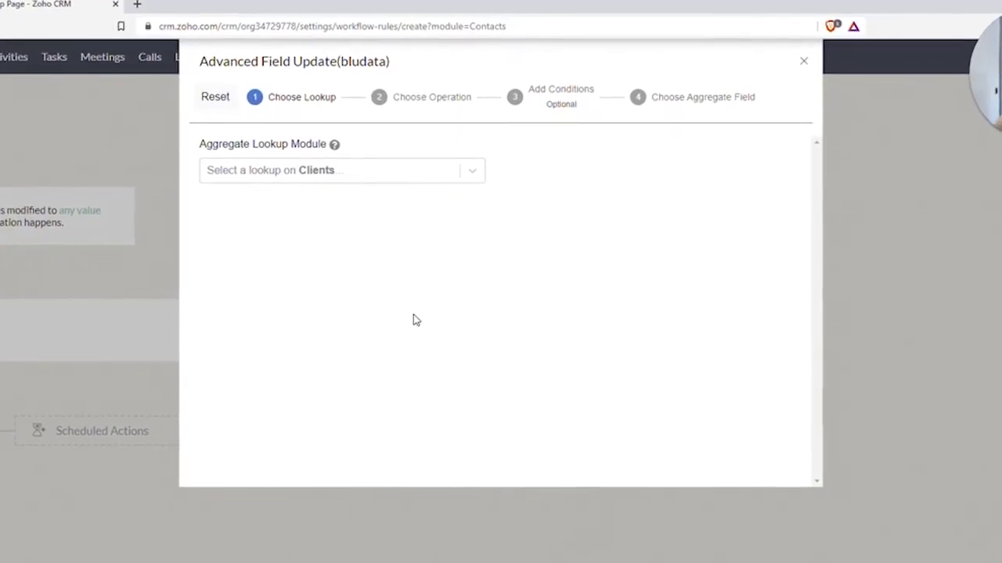
{"action": "left_click", "coordinate": [346, 171]}
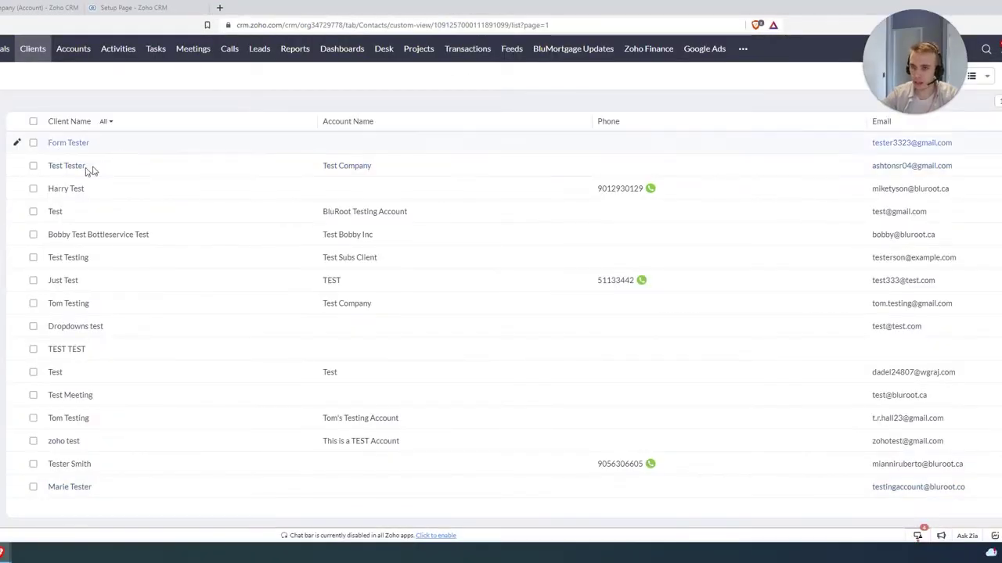
Open a client record linked to Test Company and examine its Client Referral and Account Name lookup fields.
{"action": "left_click", "coordinate": [58, 169]}
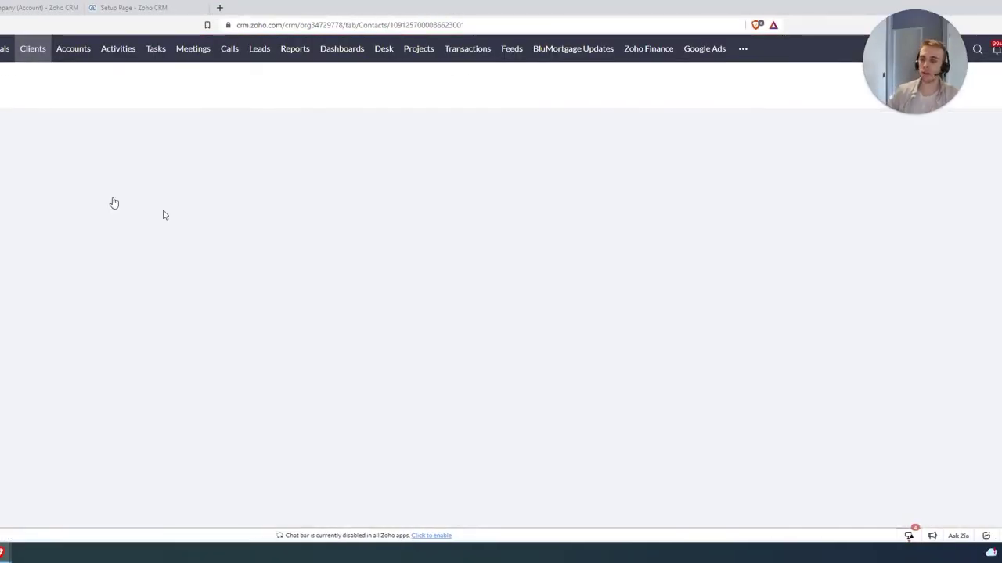
{"action": "scroll", "coordinate": [190, 277], "scroll_direction": "down", "scroll_amount": 5}
{"action": "scroll", "coordinate": [67, 352], "scroll_direction": "down", "scroll_amount": 3}
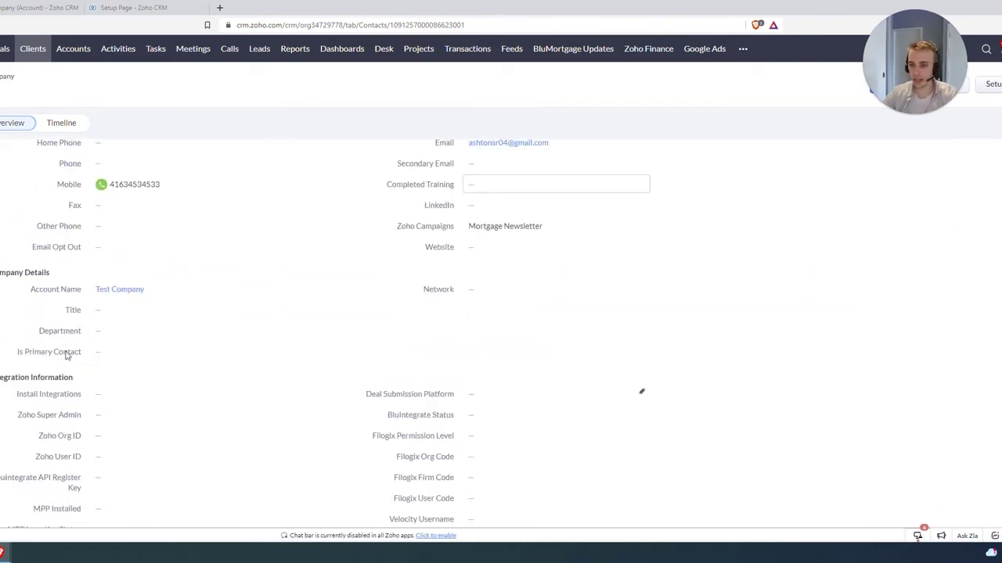
{"action": "mouse_move", "coordinate": [117, 282]}
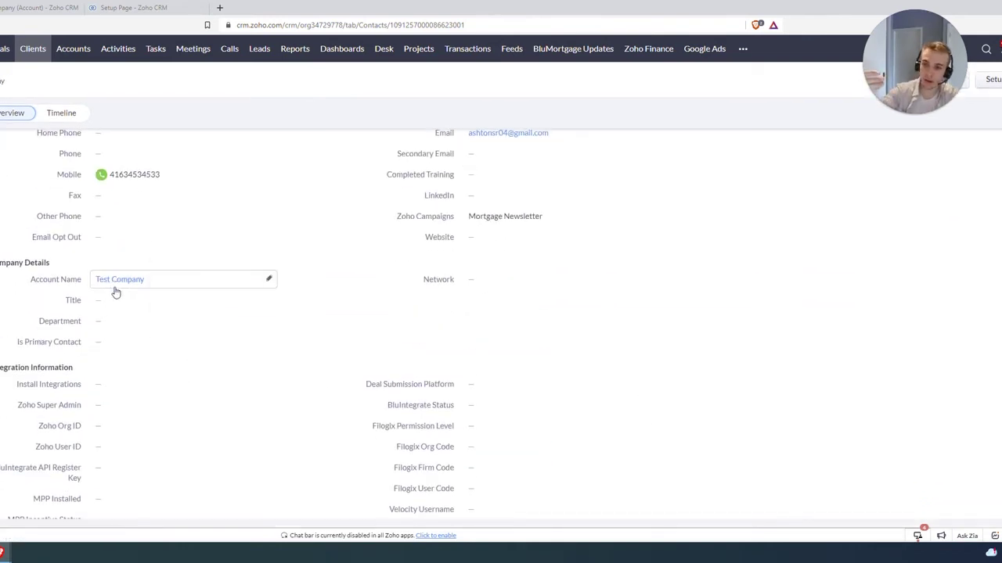
{"action": "scroll", "coordinate": [115, 291], "scroll_direction": "down", "scroll_amount": 1}
{"action": "scroll", "coordinate": [114, 291], "scroll_direction": "up", "scroll_amount": 3}
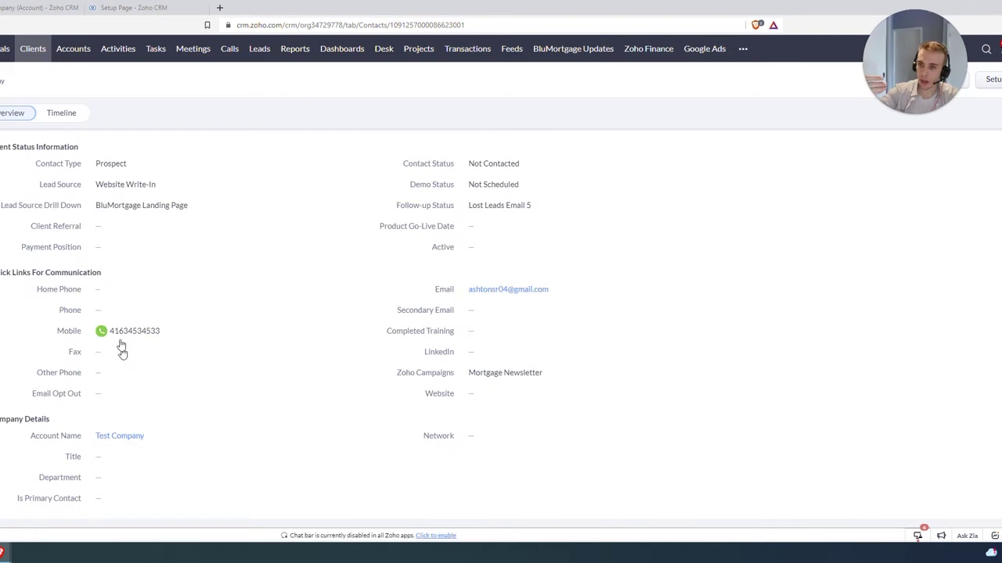
{"action": "left_click", "coordinate": [134, 228]}
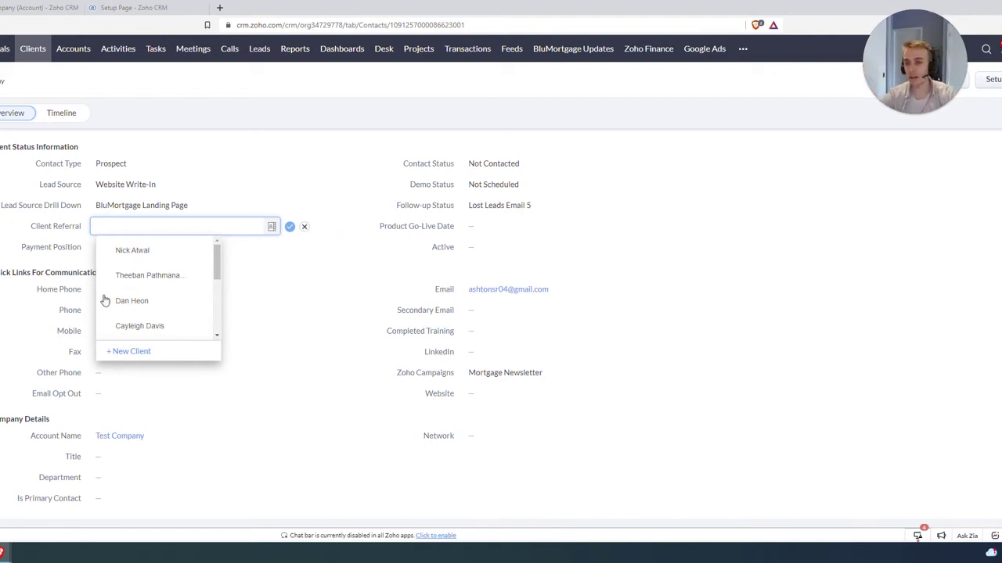
{"action": "left_click", "coordinate": [305, 228]}
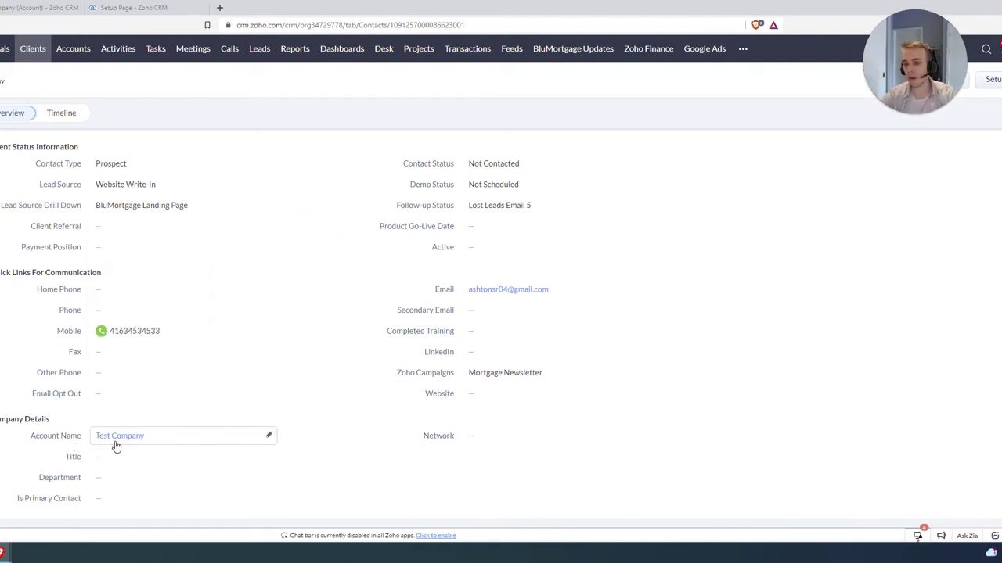
{"action": "left_click", "coordinate": [120, 436]}
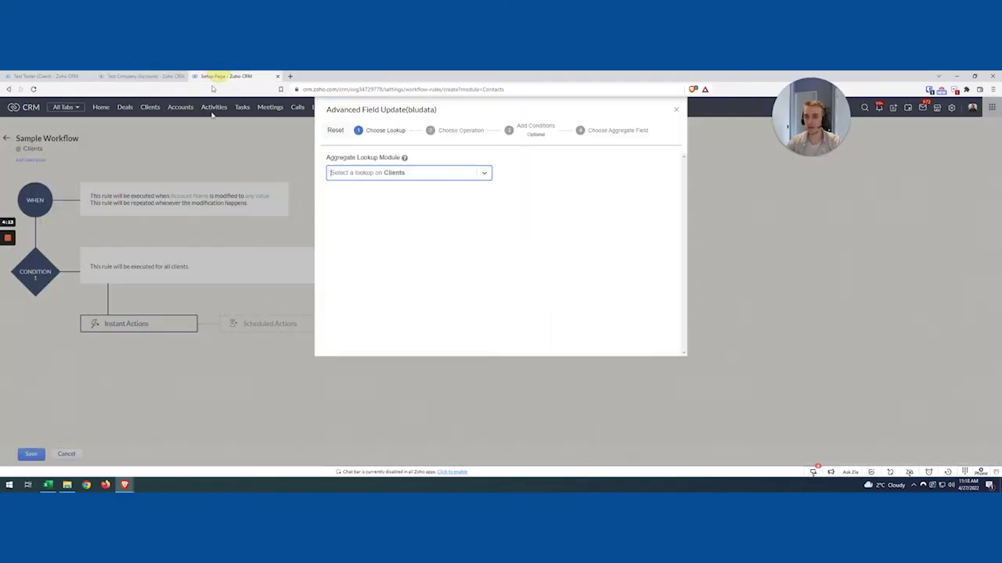
Return to the workflow's field update and set the aggregate lookup module to Account Name.
{"action": "left_click", "coordinate": [391, 173]}
{"action": "left_click", "coordinate": [391, 194]}
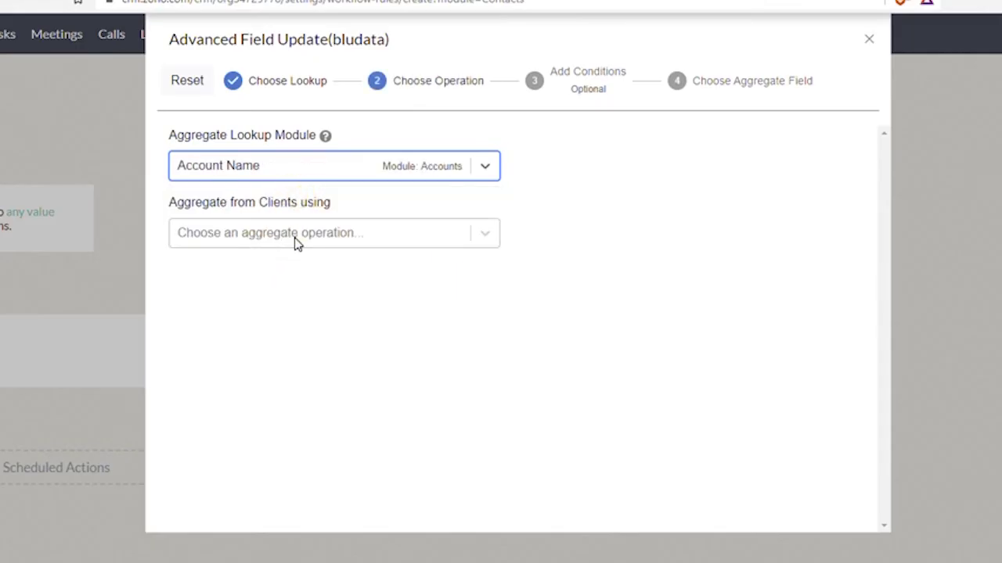
Set the operation for aggregating from Clients to Count.
{"action": "left_click", "coordinate": [296, 241]}
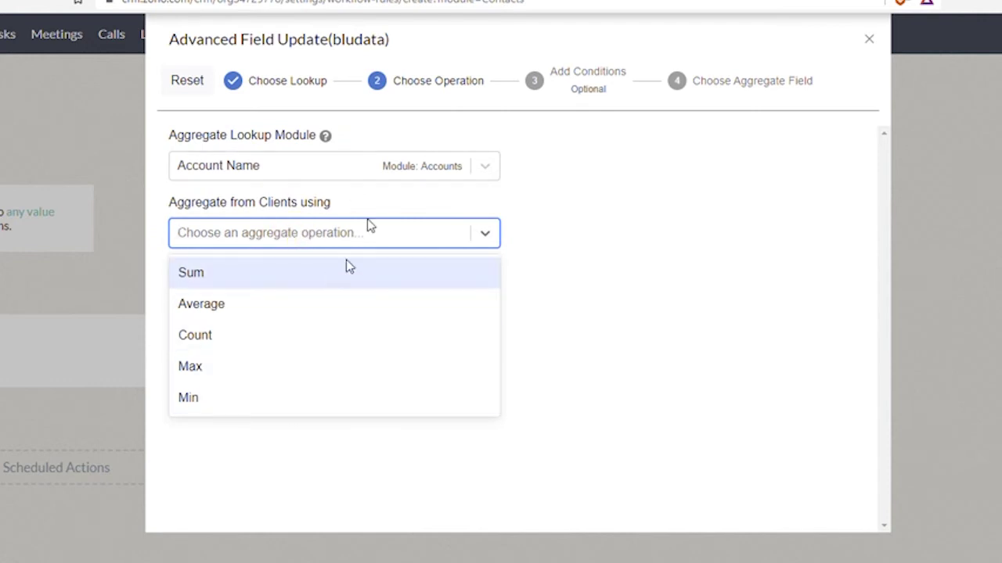
{"action": "left_click", "coordinate": [324, 345]}
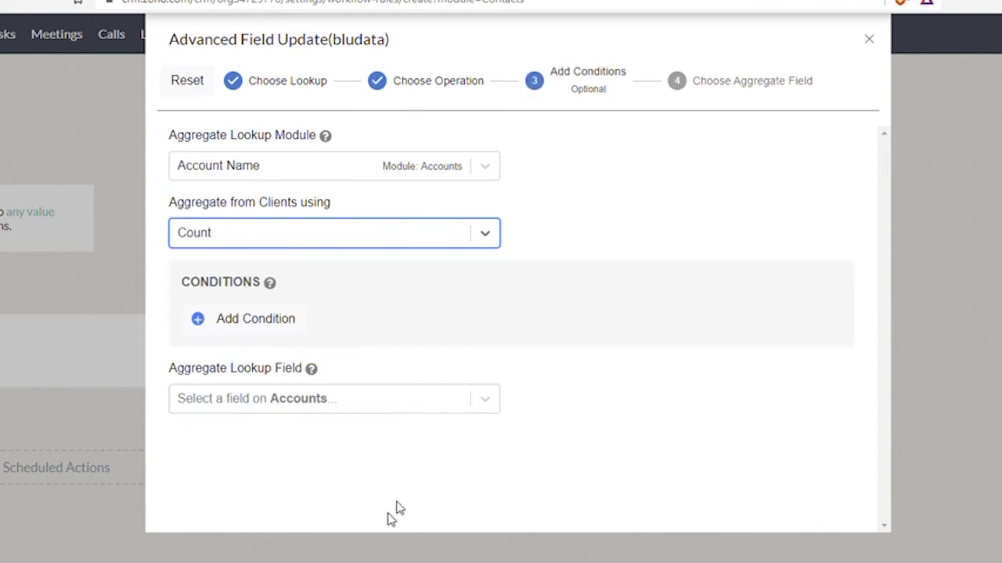
Start a condition for the count and check the client names in the Test Clients list.
{"action": "left_click", "coordinate": [267, 323]}
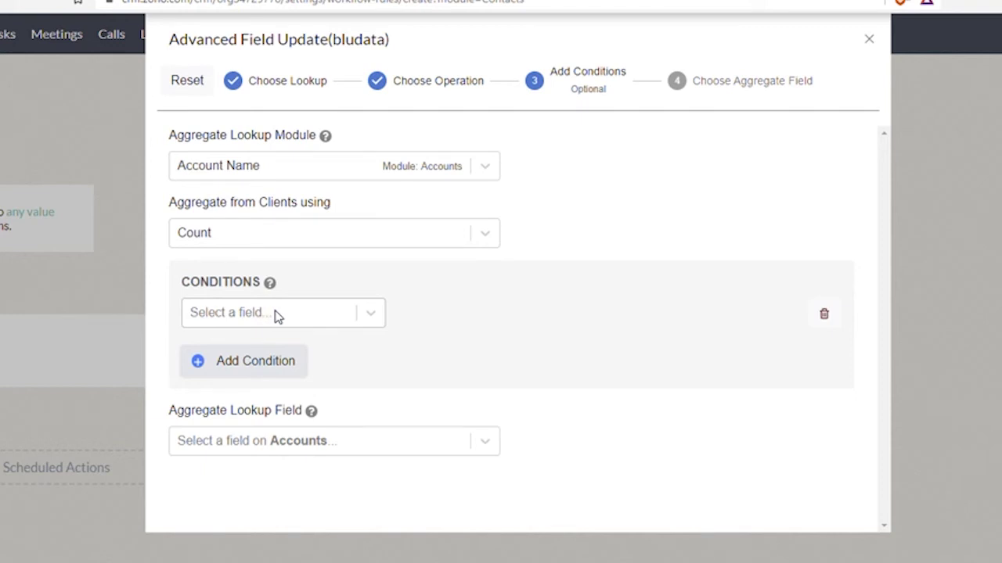
{"action": "left_click", "coordinate": [275, 315]}
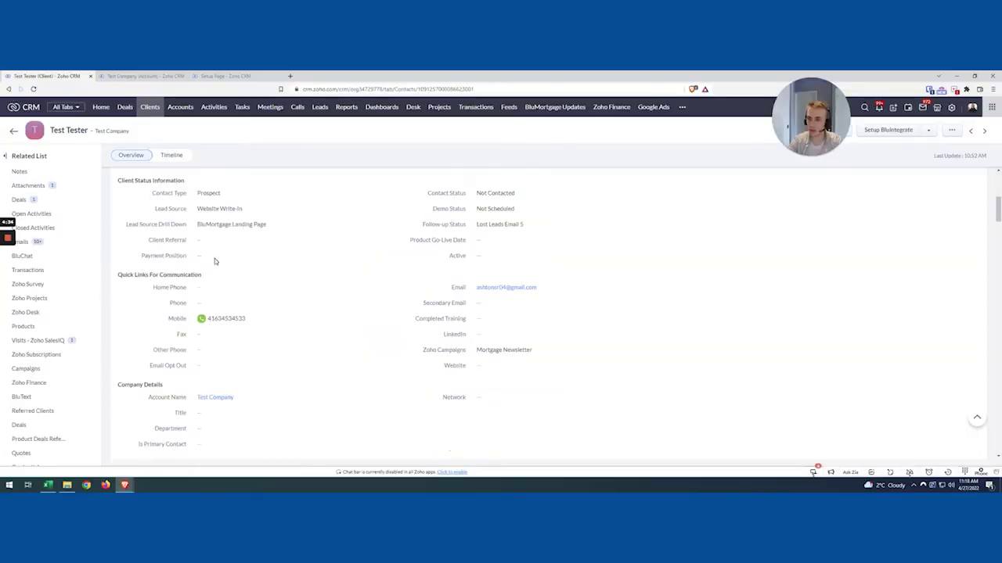
{"action": "scroll", "coordinate": [215, 258], "scroll_direction": "down", "scroll_amount": 5}
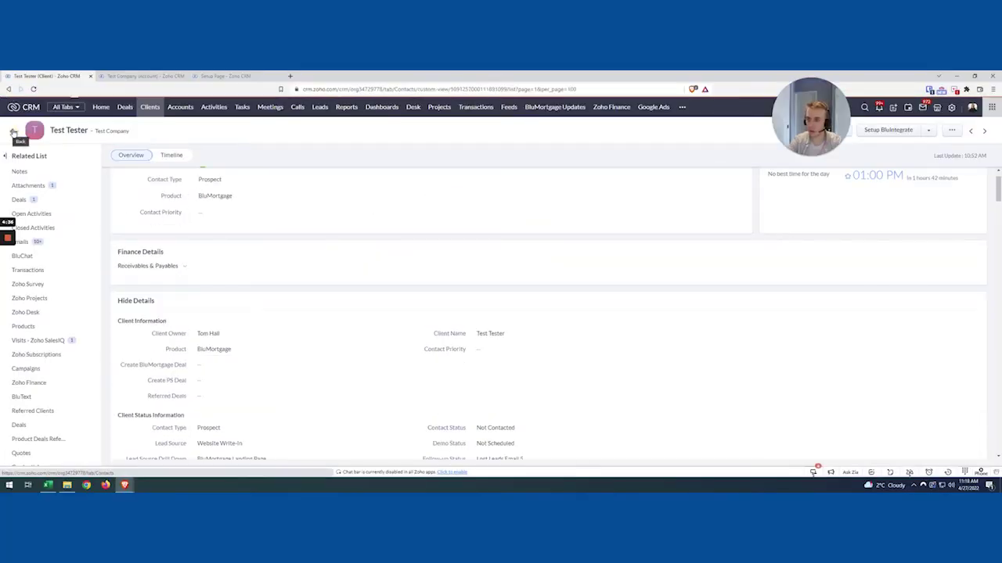
{"action": "left_click", "coordinate": [13, 133]}
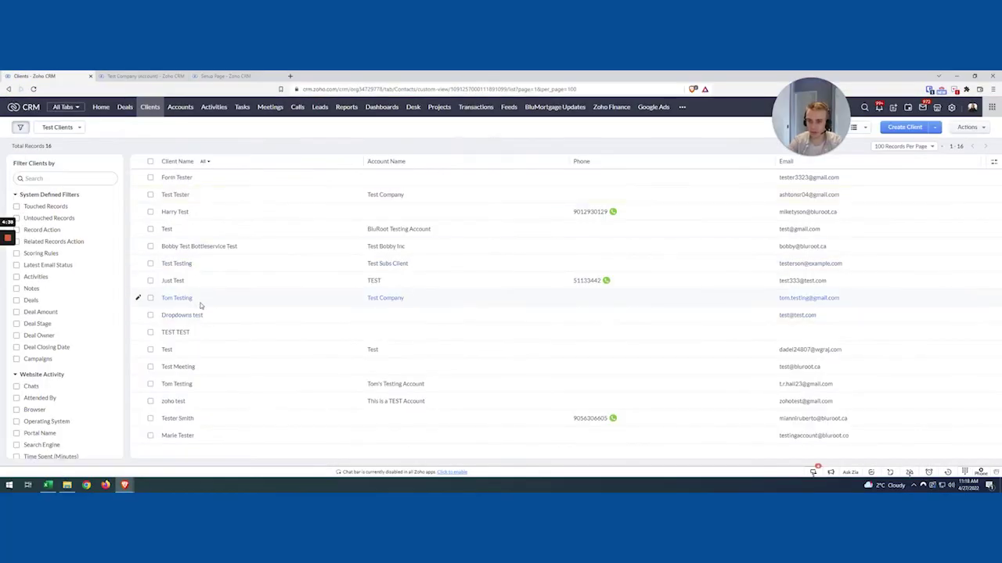
{"action": "left_click", "coordinate": [219, 76]}
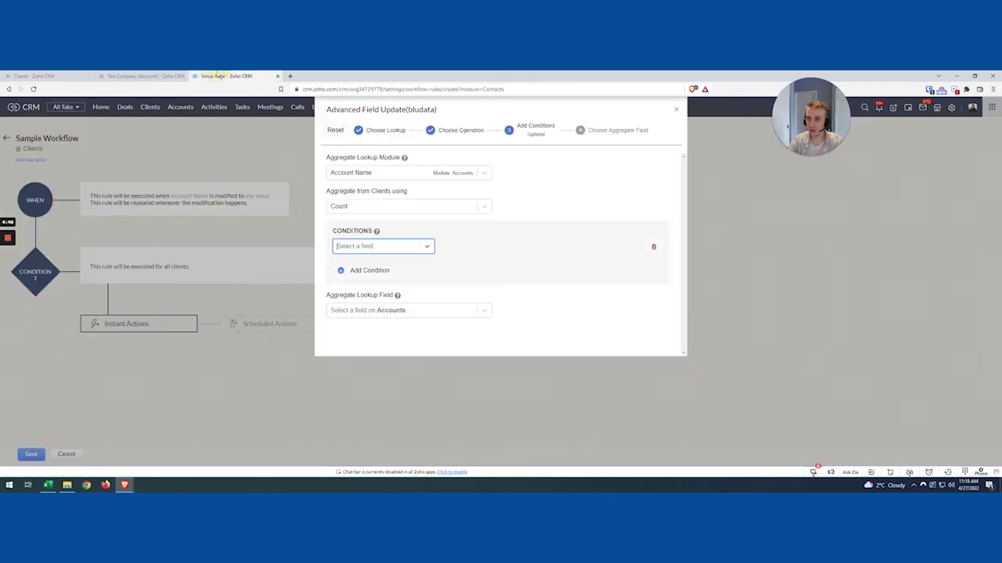
Try limiting the count to clients whose Last Name contains Test, and remove that condition.
{"action": "type", "text": "last"}
{"action": "left_click", "coordinate": [399, 268]}
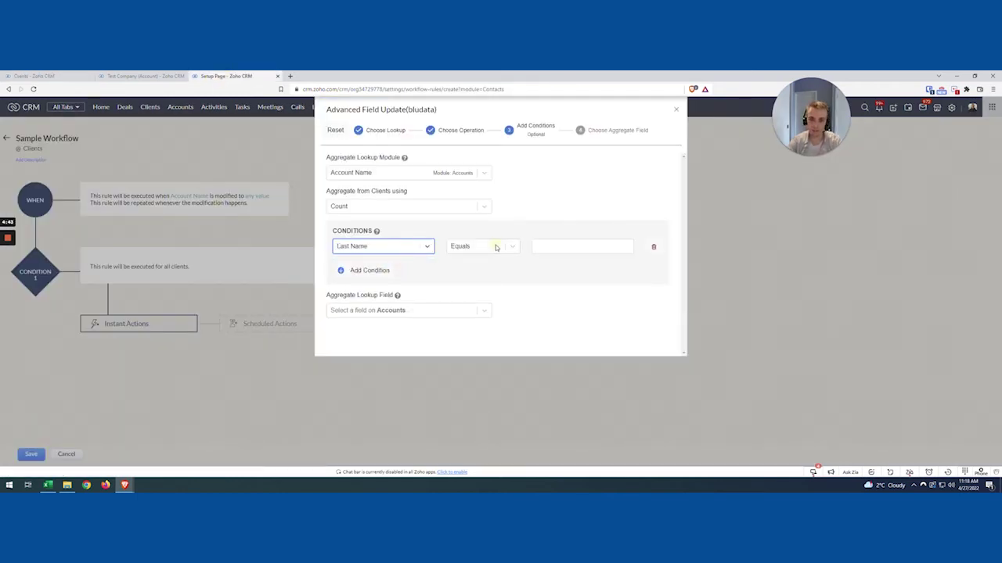
{"action": "left_click", "coordinate": [496, 248]}
{"action": "left_click", "coordinate": [483, 291]}
{"action": "left_click", "coordinate": [541, 246]}
{"action": "type", "text": "Test"}
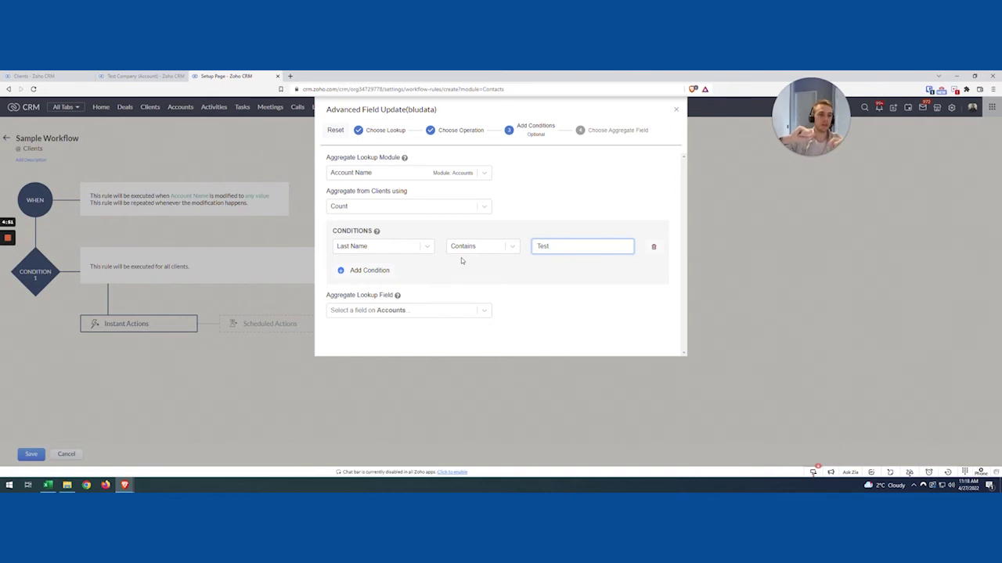
{"action": "left_click", "coordinate": [654, 247]}
Choose Number of Contacts as the aggregate lookup field on Accounts and save the field update's configuration.
{"action": "left_click", "coordinate": [435, 291]}
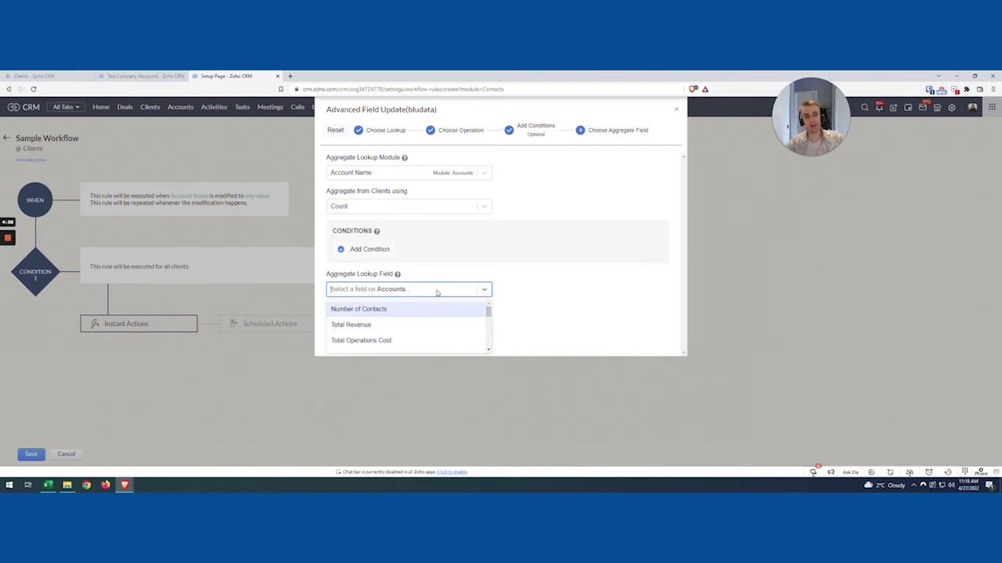
{"action": "left_click", "coordinate": [358, 310]}
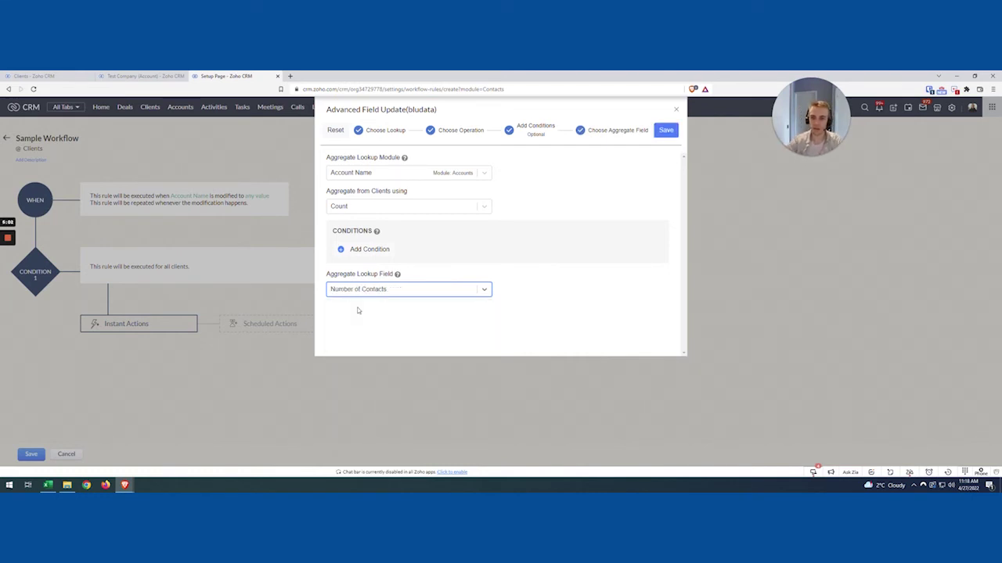
{"action": "left_click", "coordinate": [665, 130]}
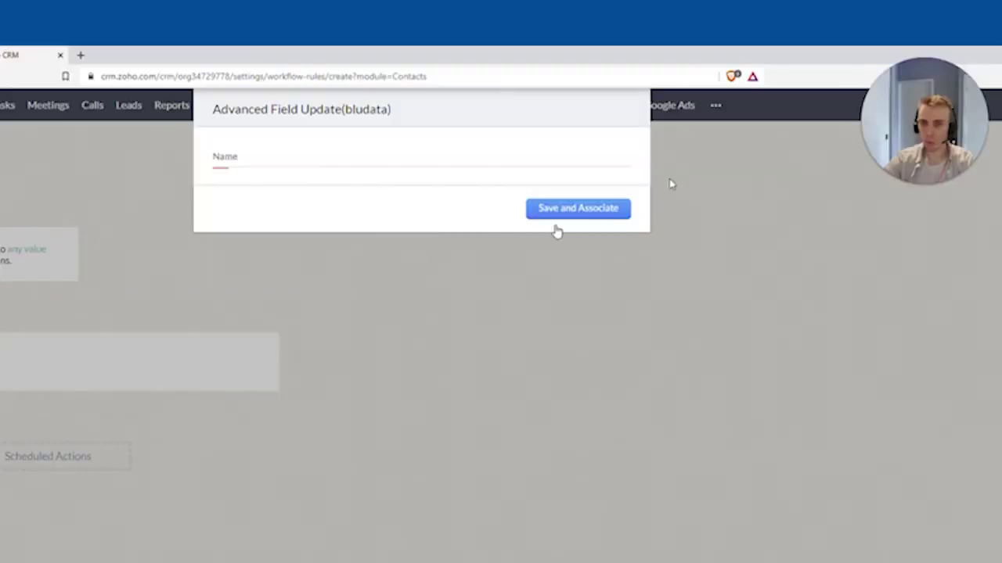
Name the field update "Count contacts under an account", associate it with the rule and save the workflow.
{"action": "left_click", "coordinate": [521, 137]}
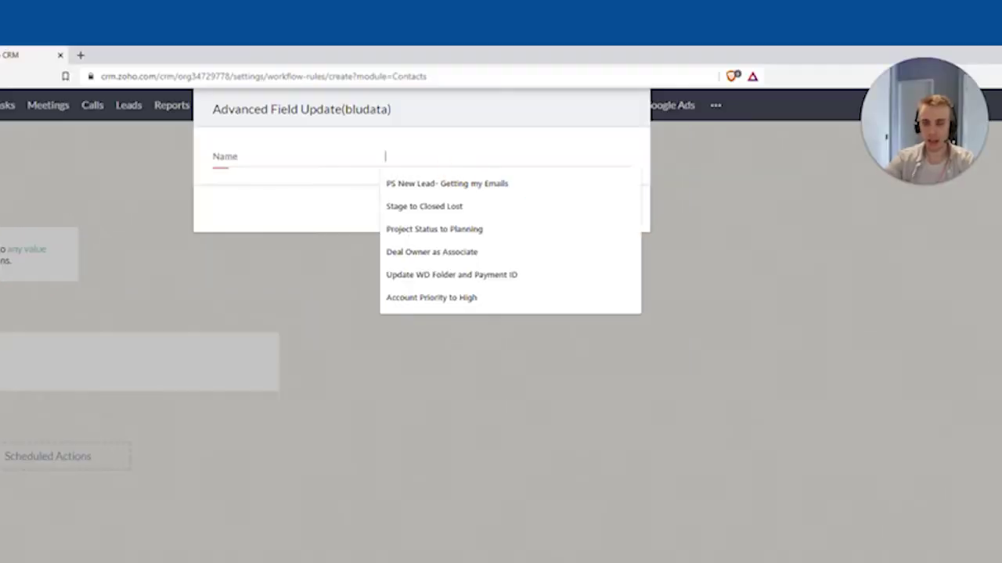
{"action": "type", "text": "Count"}
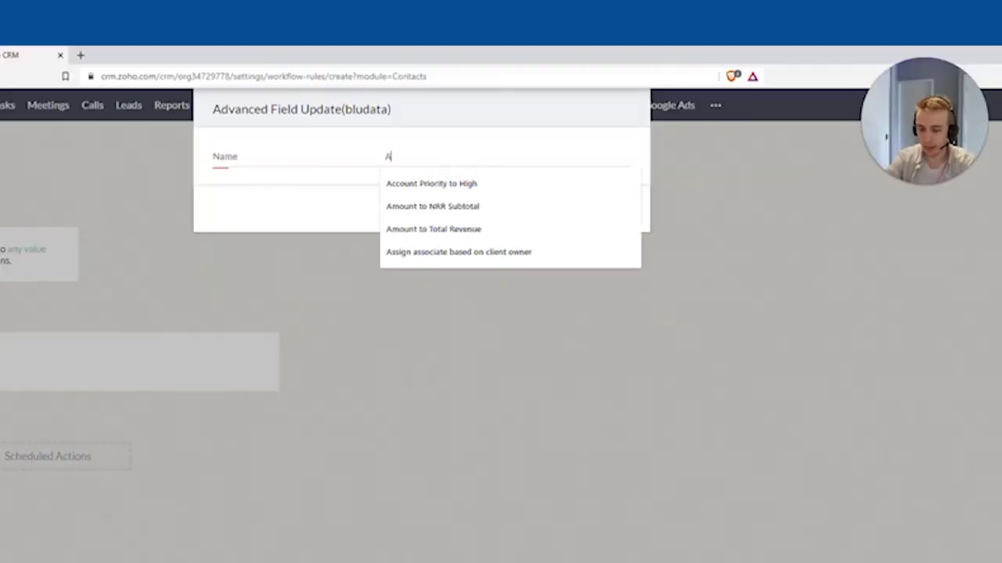
{"action": "type", "text": " cont"}
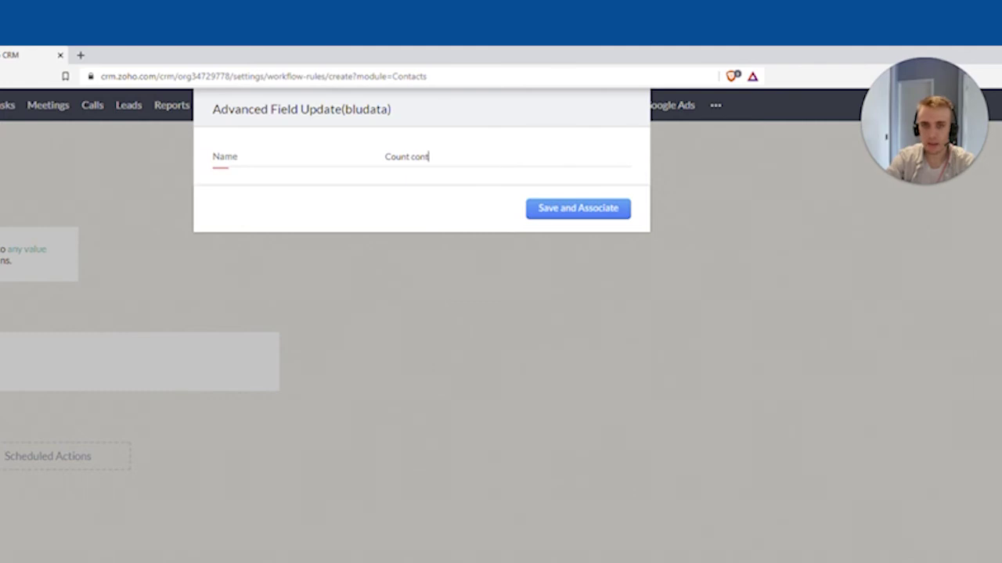
{"action": "type", "text": "acts under an account"}
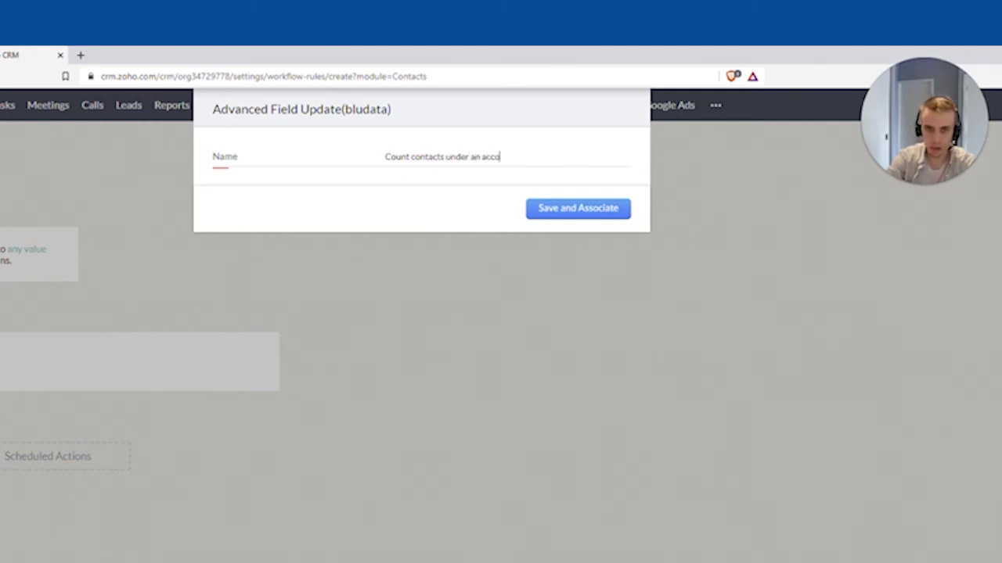
{"action": "left_click", "coordinate": [547, 209]}
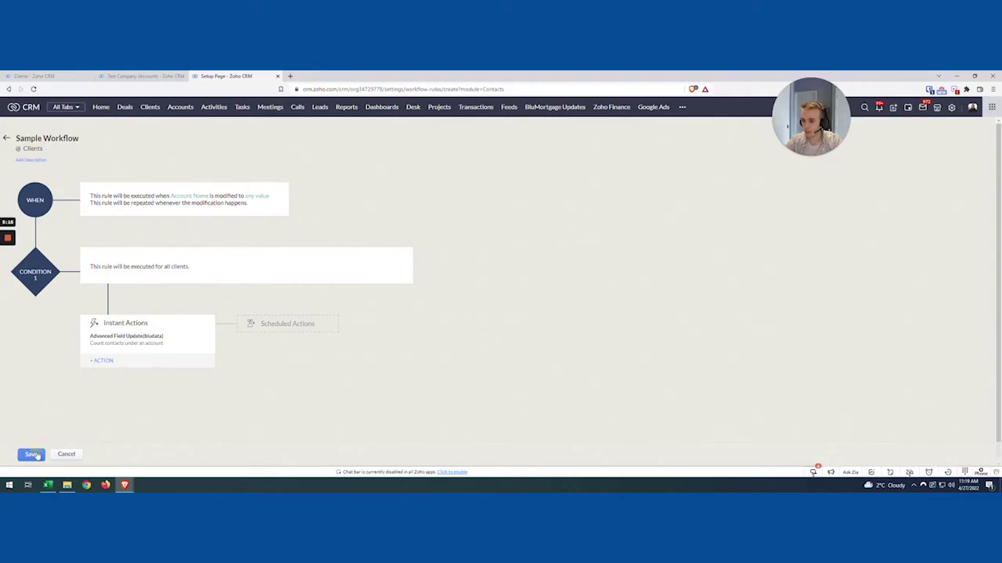
{"action": "left_click", "coordinate": [31, 455]}
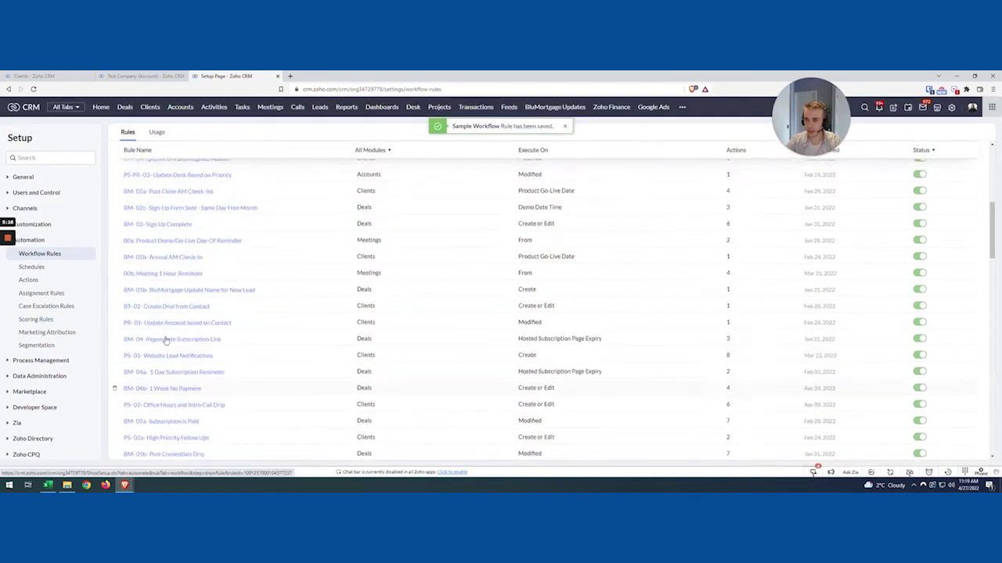
Open the first client in the Test Clients list and set its Account Name to Test Company.
{"action": "scroll", "coordinate": [165, 340], "scroll_direction": "up", "scroll_amount": 2}
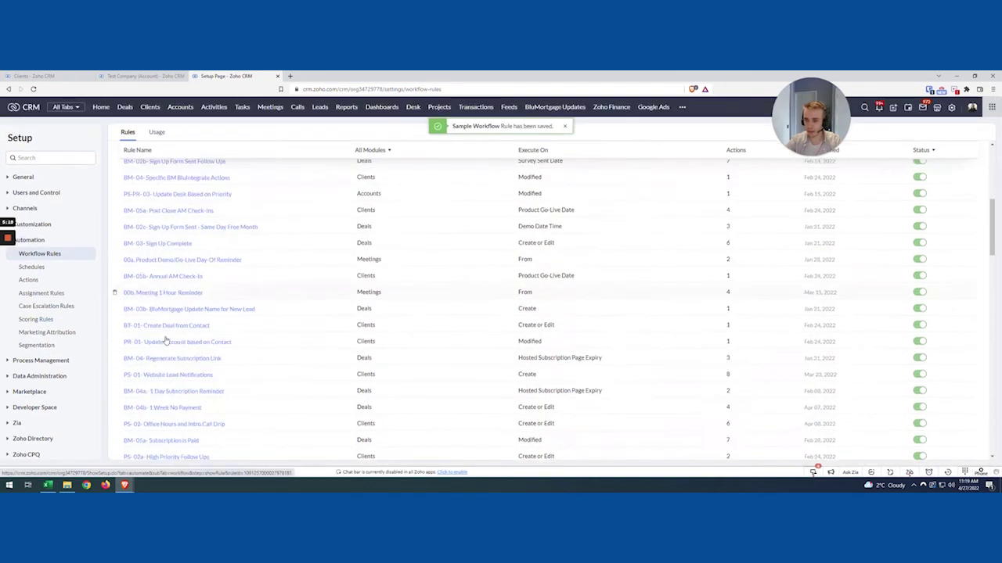
{"action": "left_click", "coordinate": [135, 76]}
{"action": "left_click", "coordinate": [70, 76]}
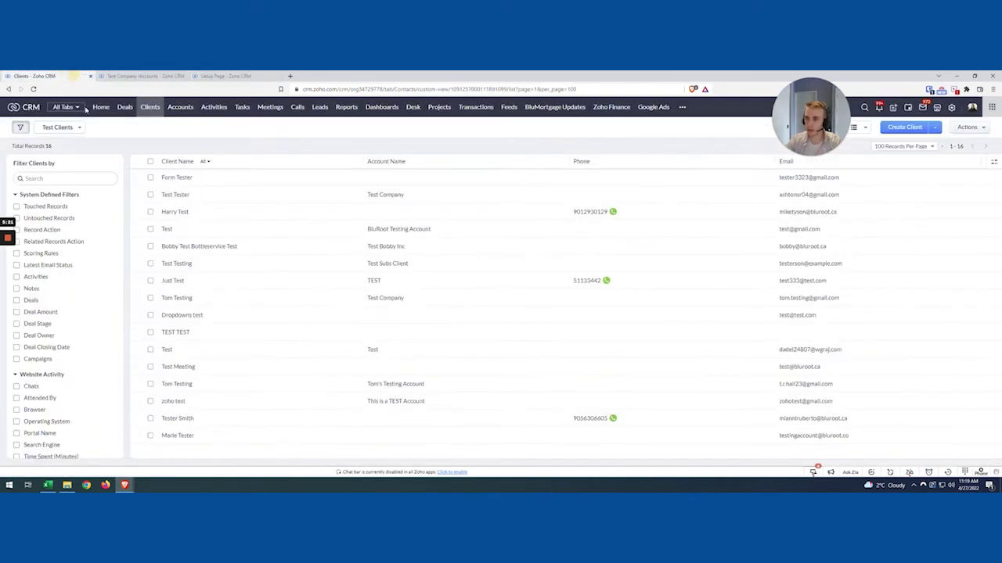
{"action": "left_click", "coordinate": [181, 178]}
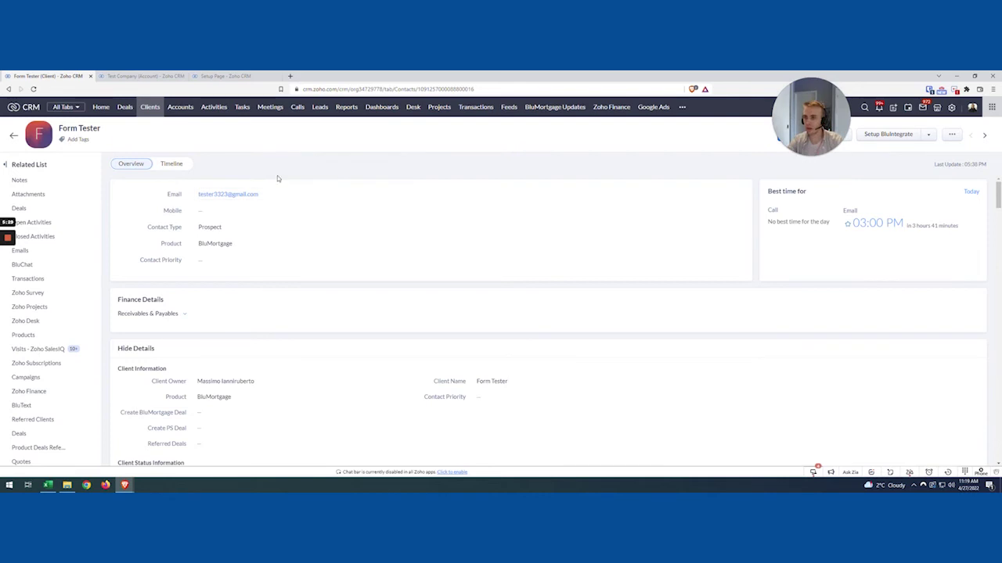
{"action": "scroll", "coordinate": [351, 184], "scroll_direction": "down", "scroll_amount": 8}
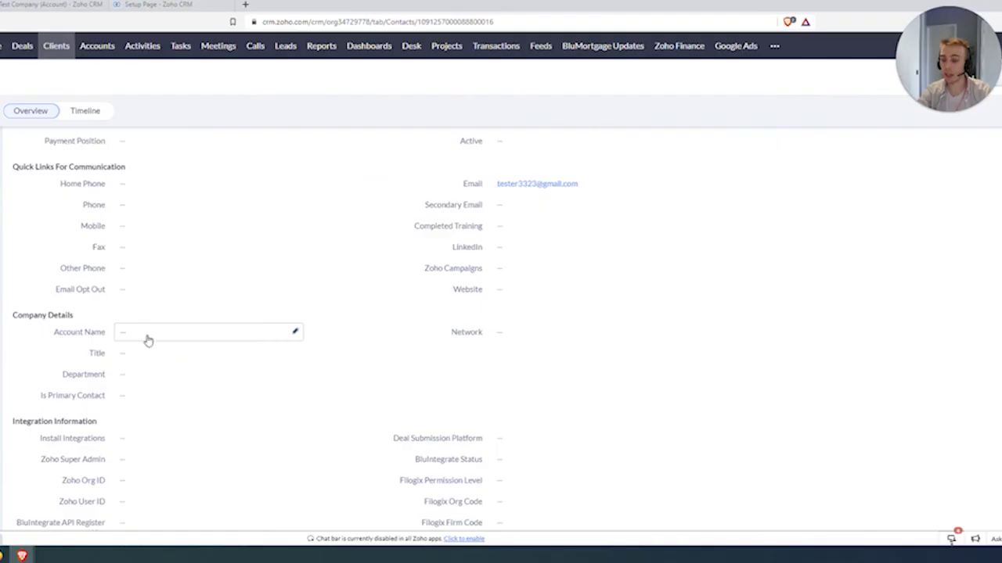
{"action": "left_click", "coordinate": [147, 339]}
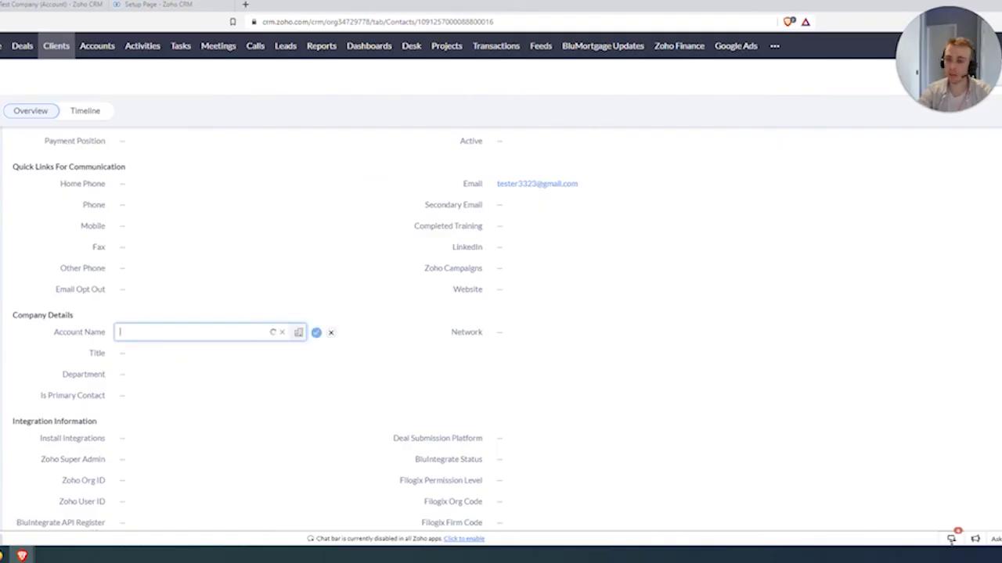
{"action": "type", "text": "test comp"}
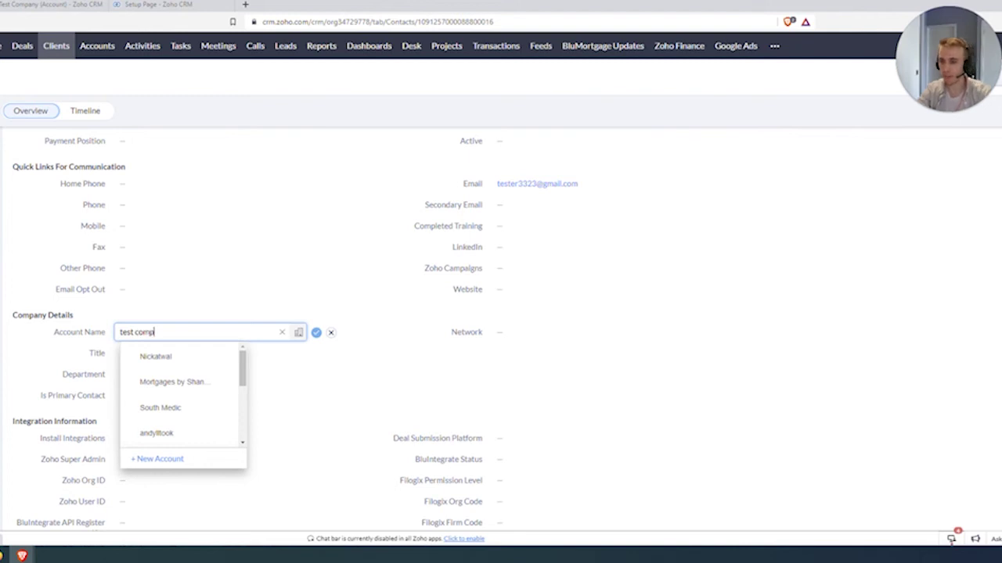
{"action": "key", "text": "Return"}
{"action": "left_click", "coordinate": [316, 333]}
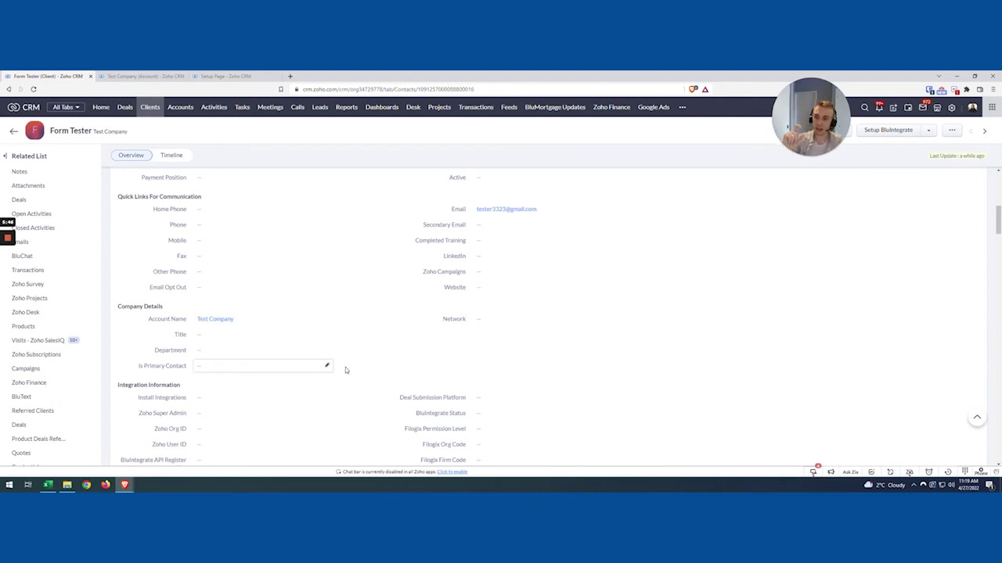
Examine the client's timeline history for the Account Name change and the workflow's field update call.
{"action": "scroll", "coordinate": [345, 367], "scroll_direction": "up", "scroll_amount": 10}
{"action": "left_click", "coordinate": [171, 163]}
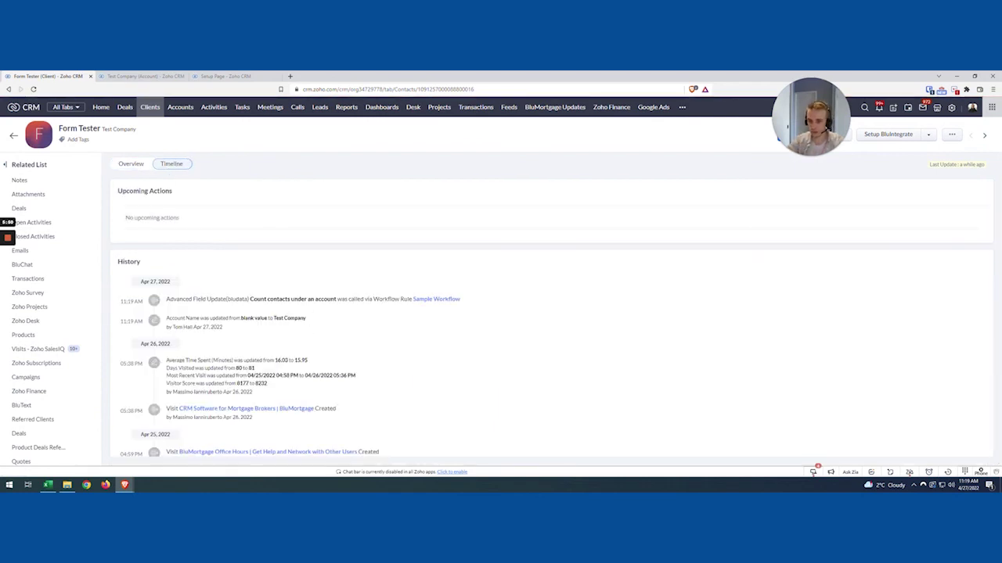
{"action": "left_click_drag", "start_coordinate": [172, 299], "coordinate": [347, 295]}
{"action": "left_click", "coordinate": [347, 296]}
{"action": "left_click_drag", "start_coordinate": [185, 299], "coordinate": [336, 302]}
{"action": "left_click", "coordinate": [332, 302]}
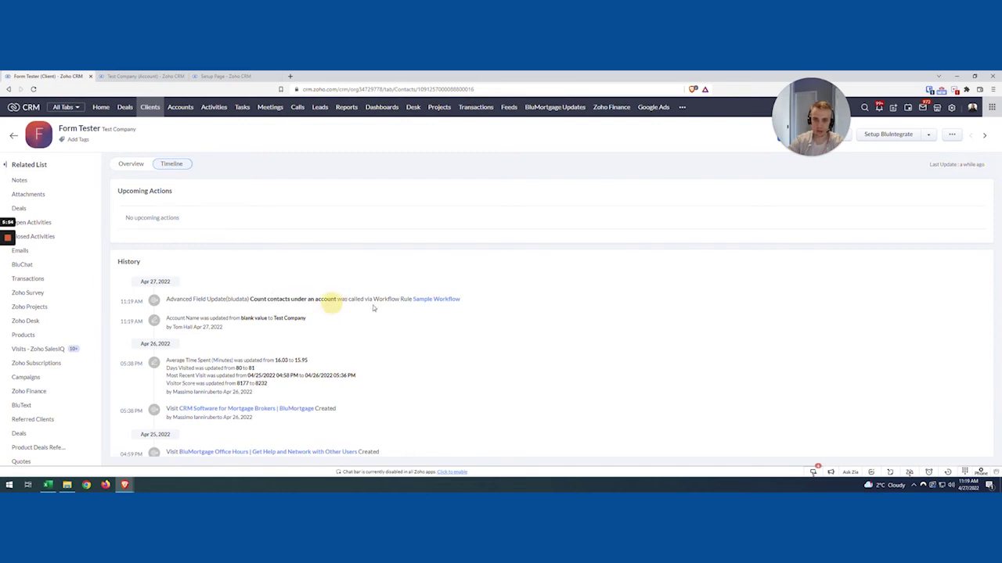
{"action": "left_click", "coordinate": [130, 165]}
Refresh the Test Company account and compare its Number of Contacts field with its related clients.
{"action": "left_click", "coordinate": [113, 77]}
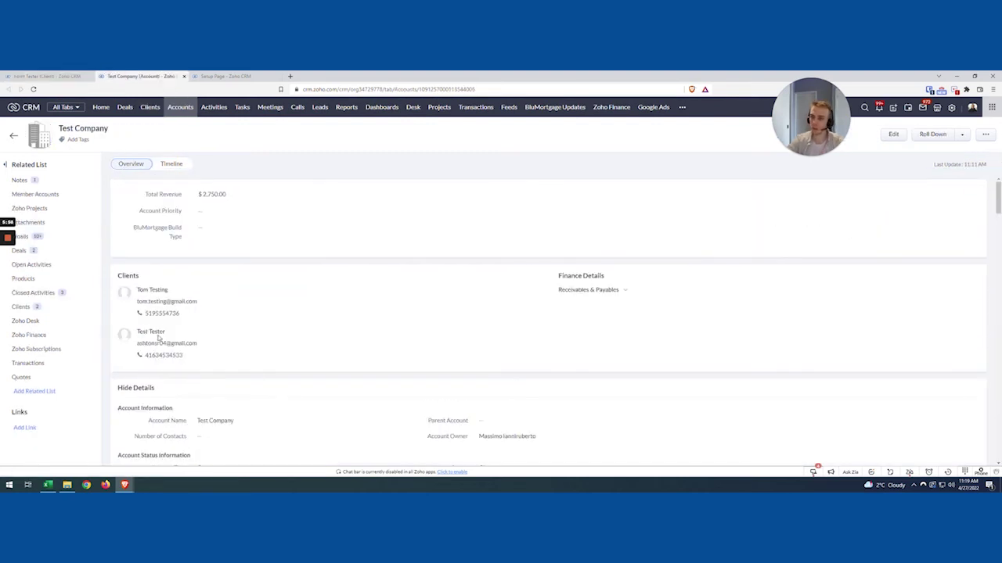
{"action": "key", "text": "F5"}
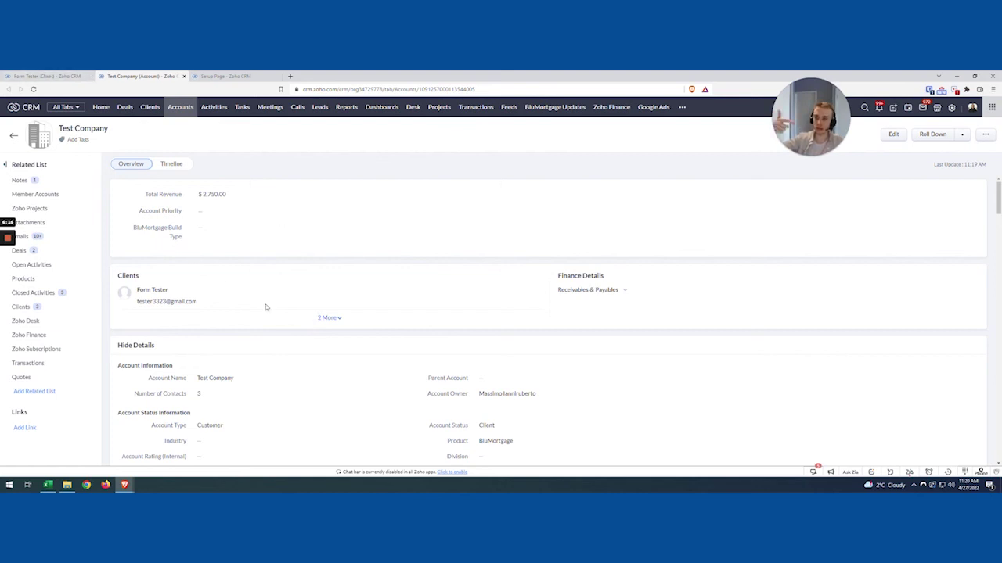
{"action": "left_click", "coordinate": [326, 319]}
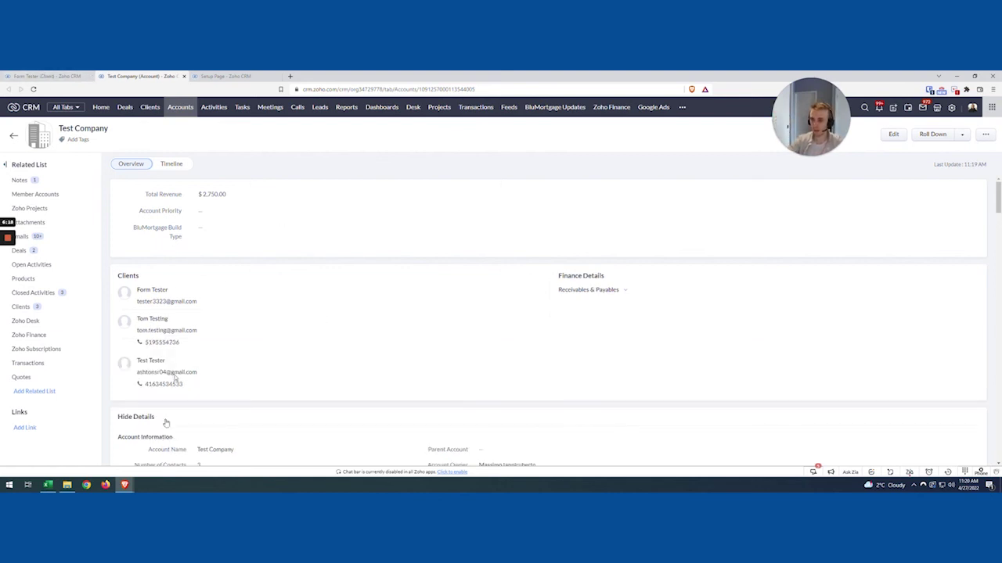
{"action": "left_click", "coordinate": [60, 310]}
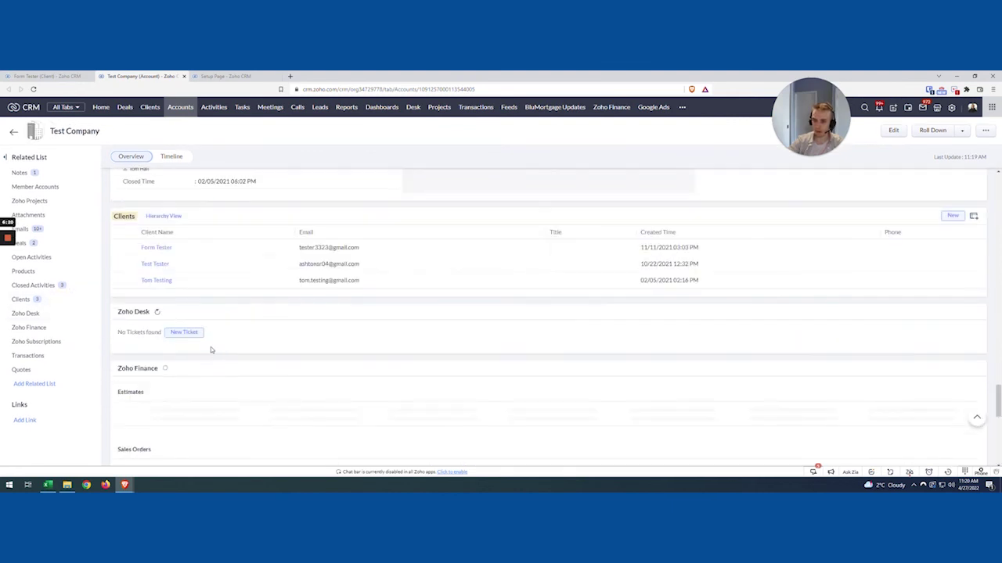
{"action": "scroll", "coordinate": [308, 285], "scroll_direction": "up", "scroll_amount": 20}
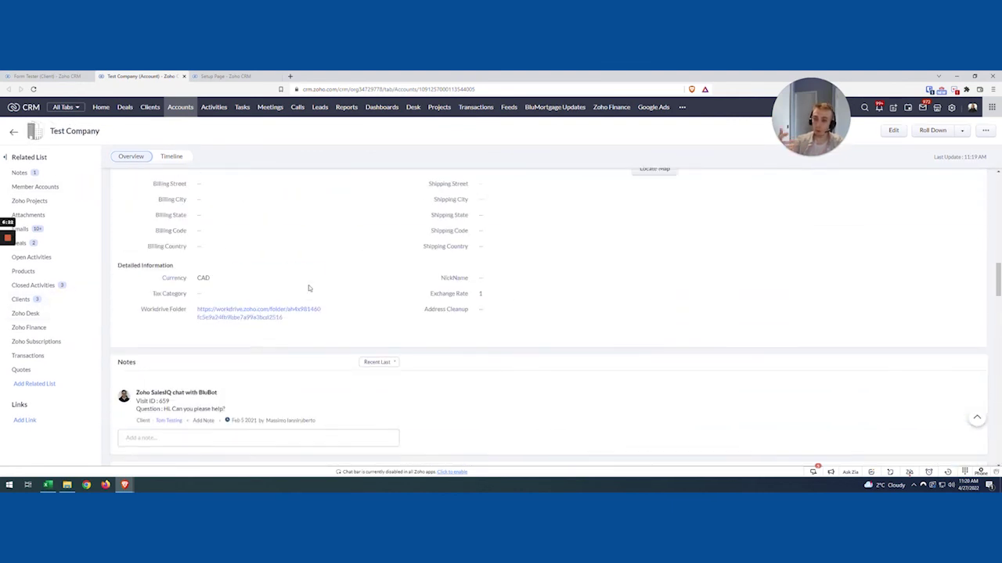
{"action": "scroll", "coordinate": [308, 293], "scroll_direction": "up", "scroll_amount": 5}
{"action": "scroll", "coordinate": [204, 347], "scroll_direction": "down", "scroll_amount": 2}
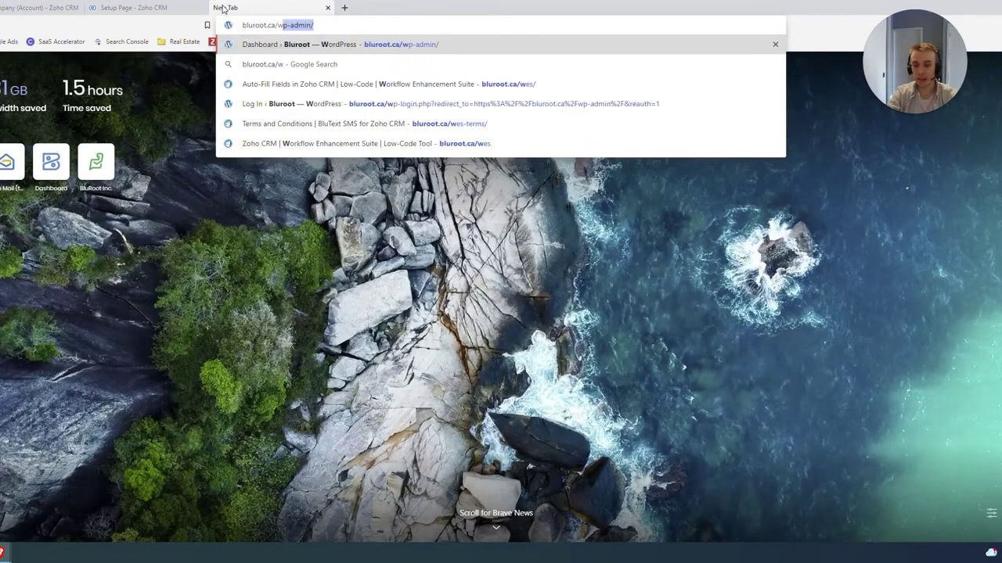
Open the bluroot.ca/wes/ page in a new browser tab and examine the Workflow Enhancement Suite's features, setup steps and download offer.
{"action": "type", "text": "es/"}
{"action": "key", "text": "Return"}
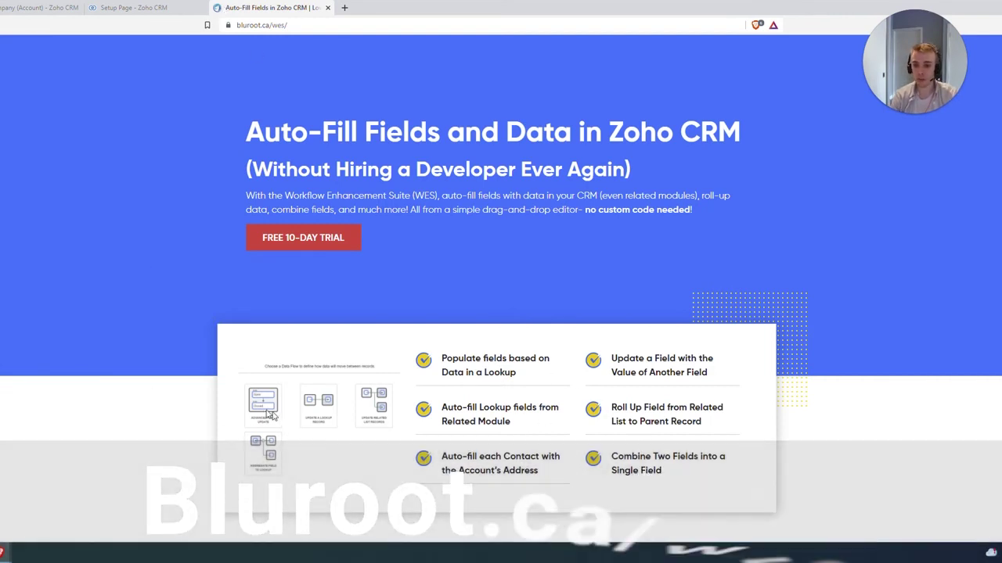
{"action": "scroll", "coordinate": [603, 411], "scroll_direction": "down", "scroll_amount": 10}
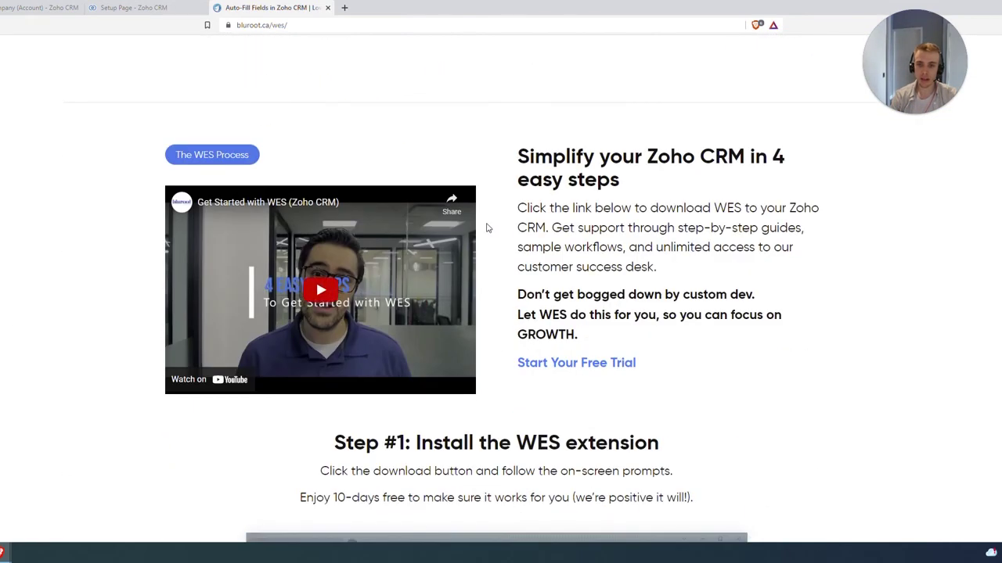
{"action": "scroll", "coordinate": [485, 226], "scroll_direction": "down", "scroll_amount": 10}
{"action": "scroll", "coordinate": [474, 275], "scroll_direction": "down", "scroll_amount": 15}
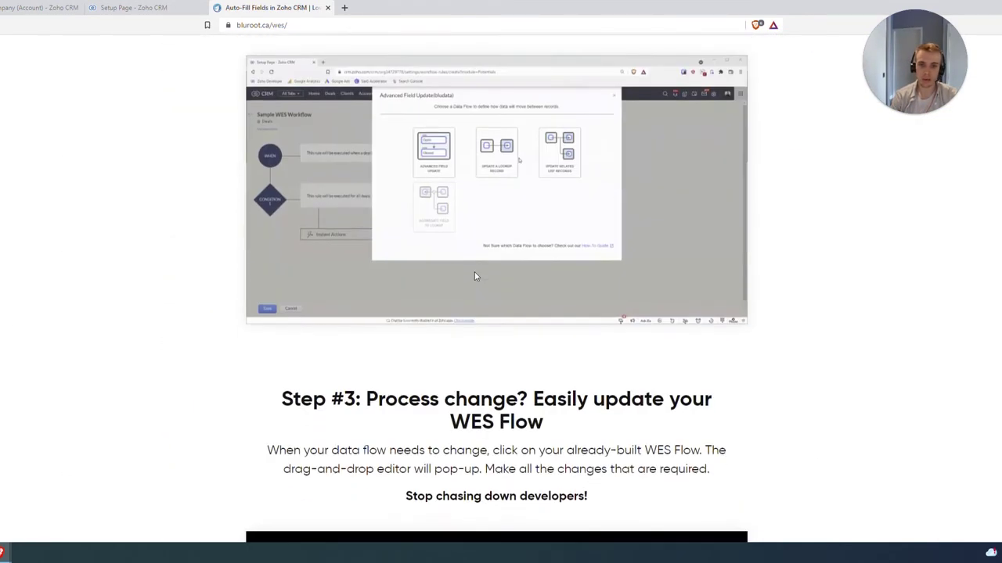
{"action": "scroll", "coordinate": [412, 433], "scroll_direction": "down", "scroll_amount": 5}
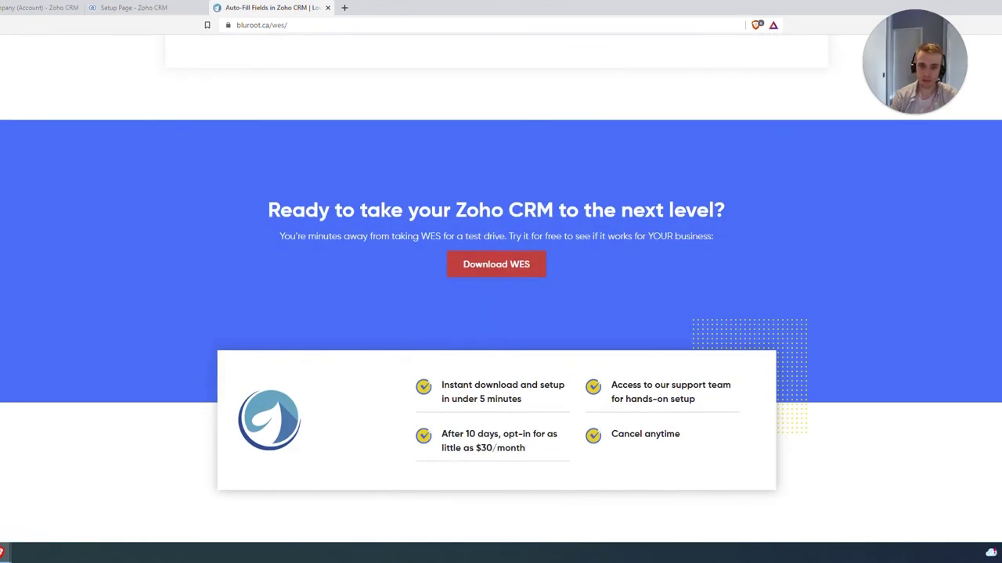
{"action": "scroll", "coordinate": [516, 379], "scroll_direction": "up", "scroll_amount": 15}
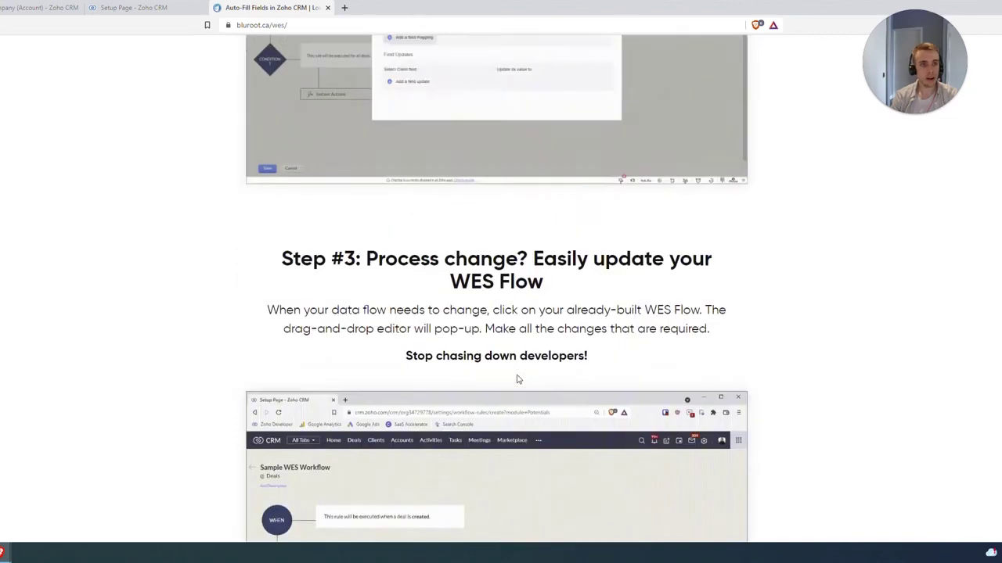
{"action": "scroll", "coordinate": [517, 379], "scroll_direction": "up", "scroll_amount": 20}
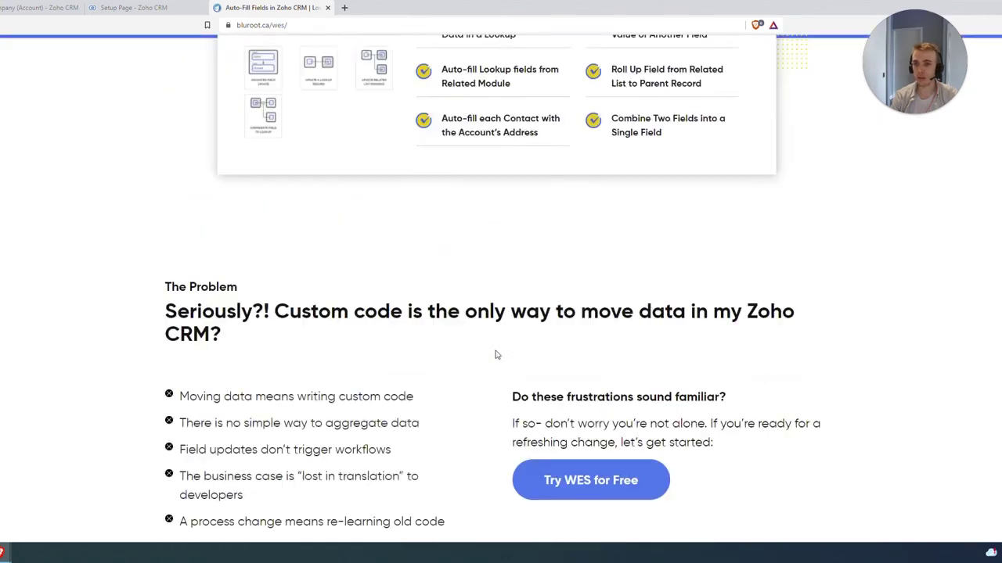
{"action": "scroll", "coordinate": [494, 354], "scroll_direction": "up", "scroll_amount": 5}
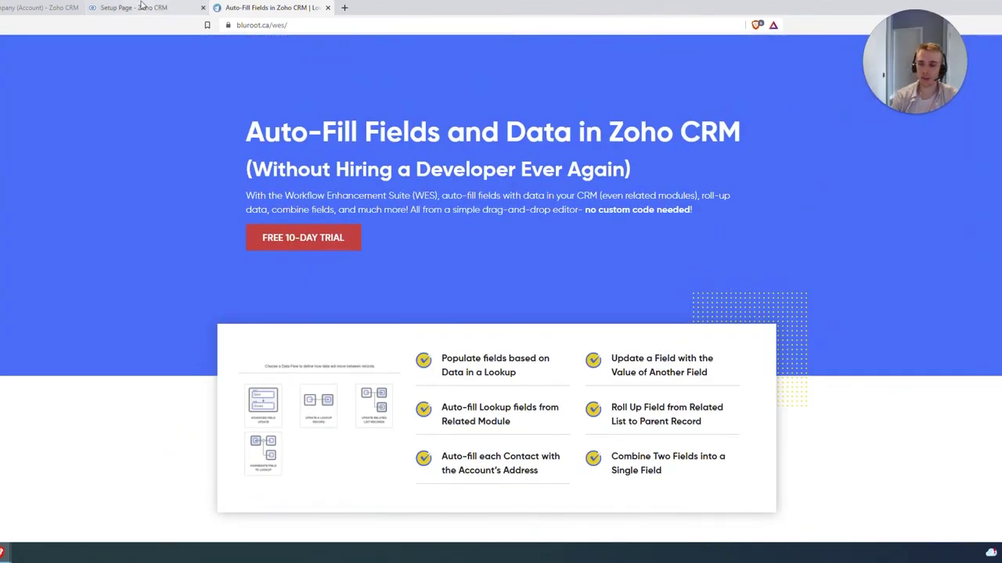